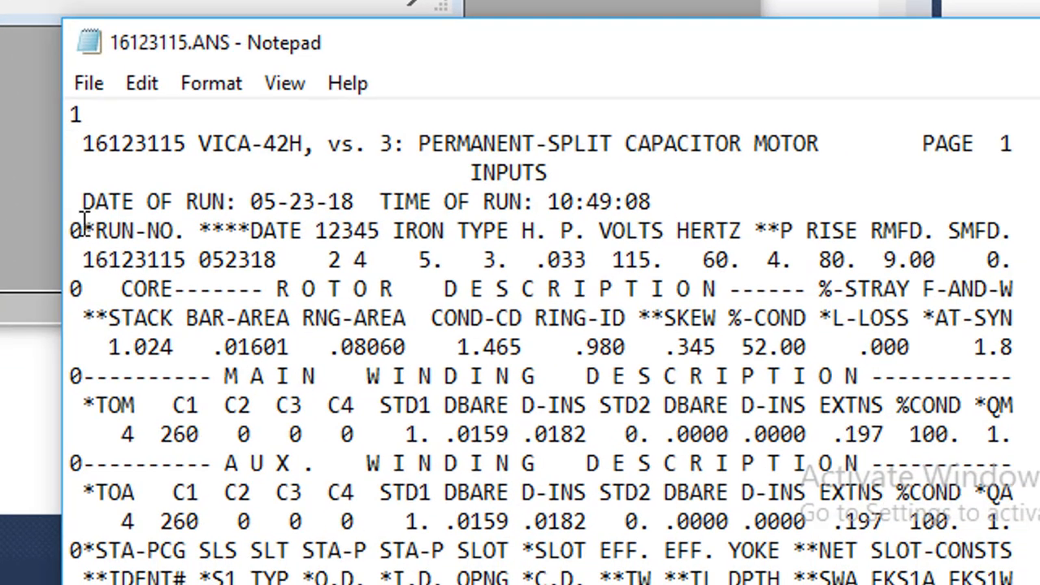
Arrange the 16123115.ANS Notepad window and the narrowed motor design program window next to each other.
{"action": "left_click_drag", "start_coordinate": [436, 53], "coordinate": [801, 0]}
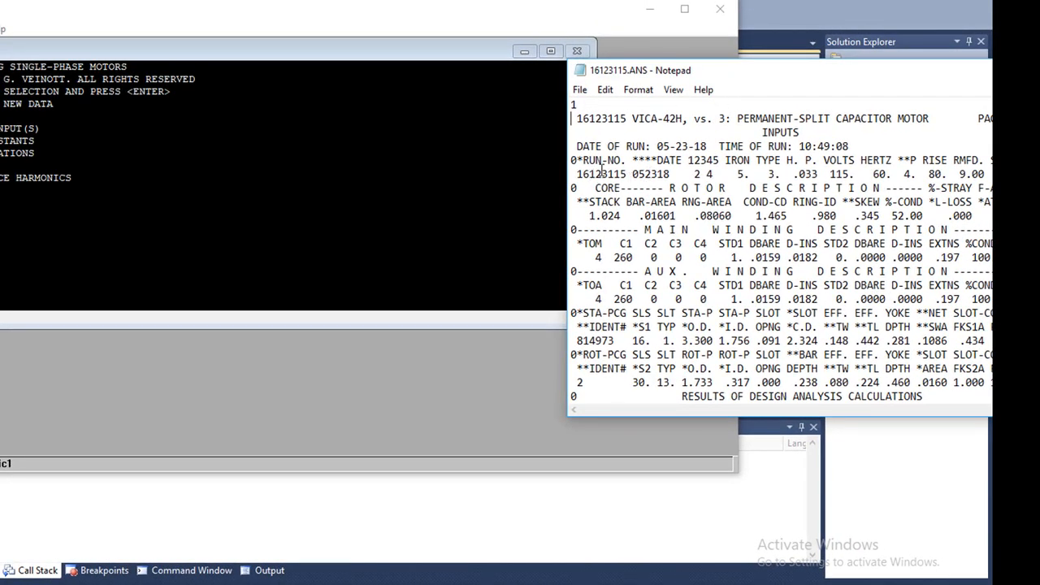
{"action": "left_click", "coordinate": [406, 28]}
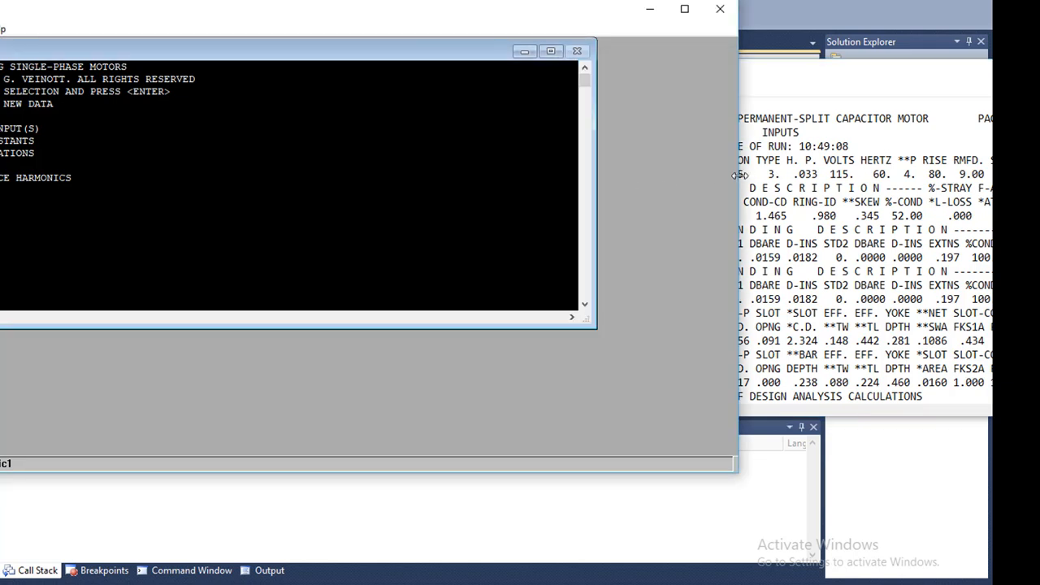
{"action": "left_click_drag", "start_coordinate": [738, 179], "coordinate": [488, 236]}
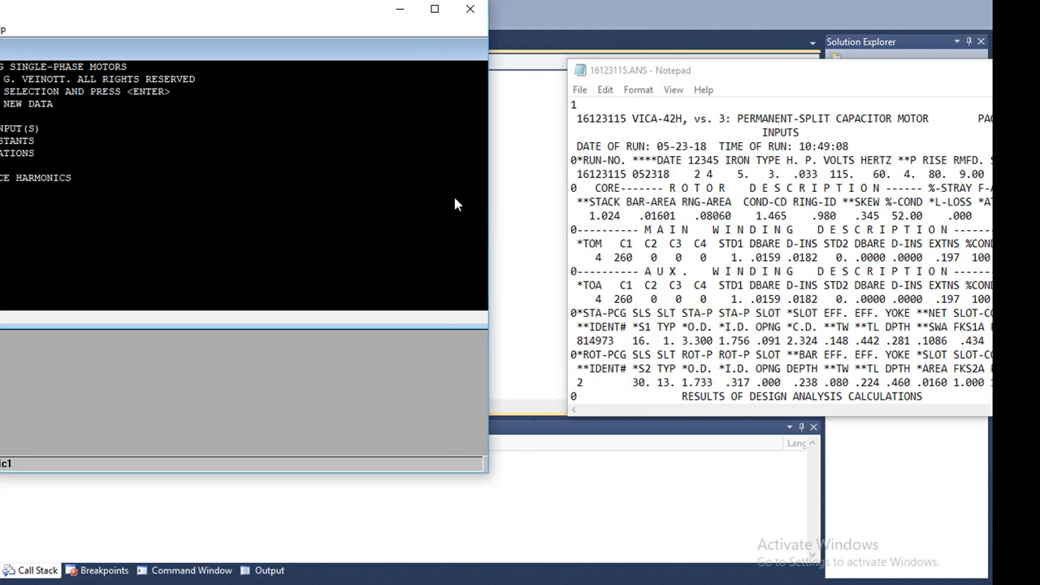
{"action": "left_click_drag", "start_coordinate": [621, 72], "coordinate": [363, 52]}
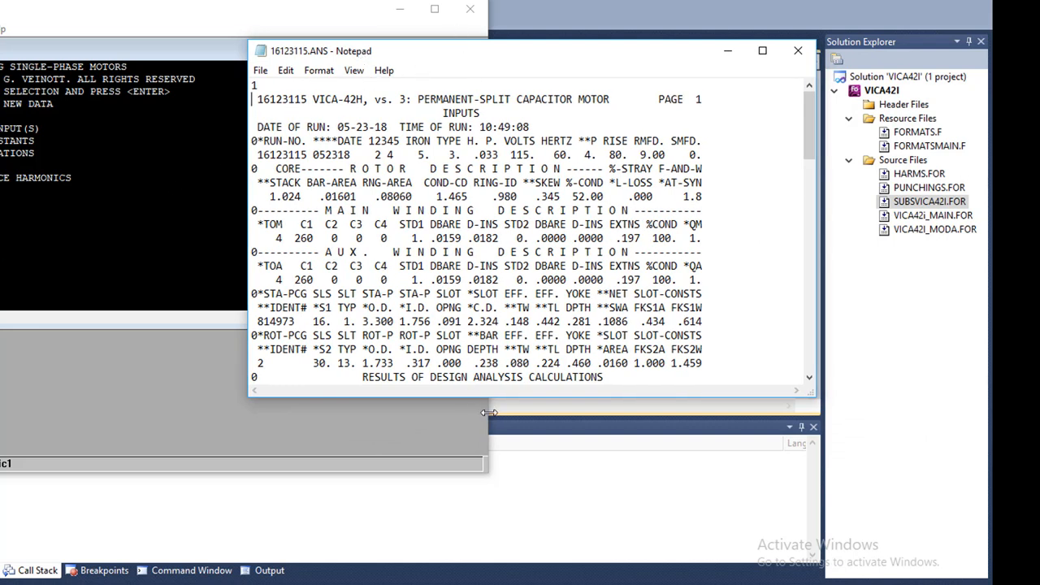
{"action": "left_click_drag", "start_coordinate": [488, 410], "coordinate": [236, 432]}
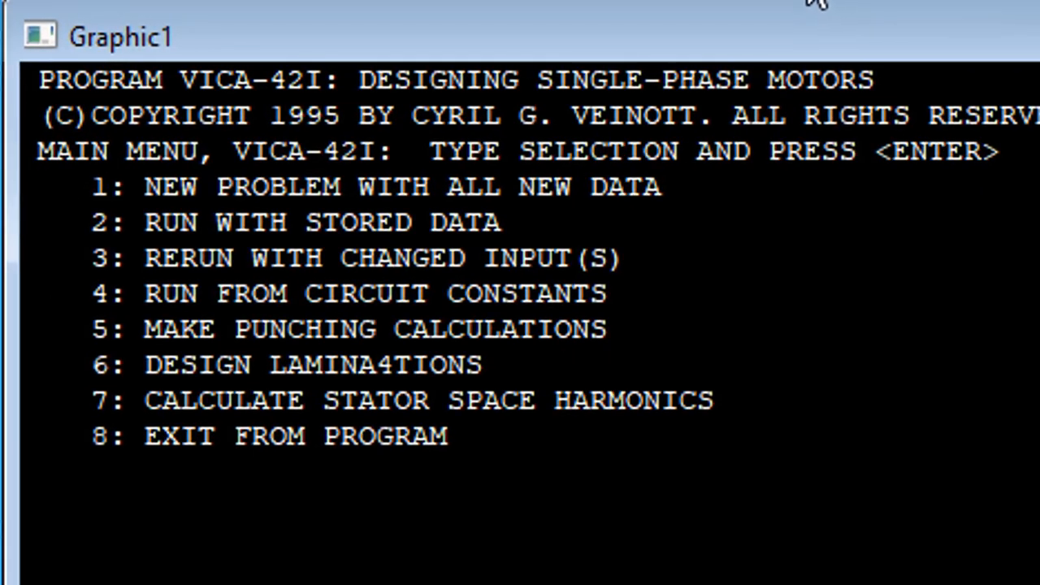
Start a new problem with all new data and slightly widen the program window beside the Notepad file.
{"action": "type", "text": "1"}
{"action": "key", "text": "Return"}
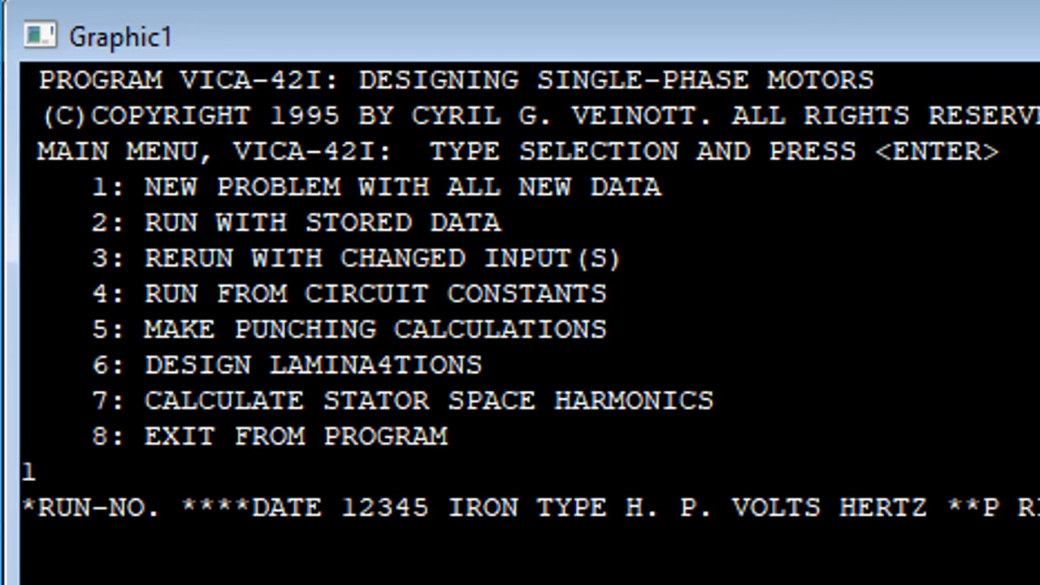
{"action": "key", "text": "alt+Tab"}
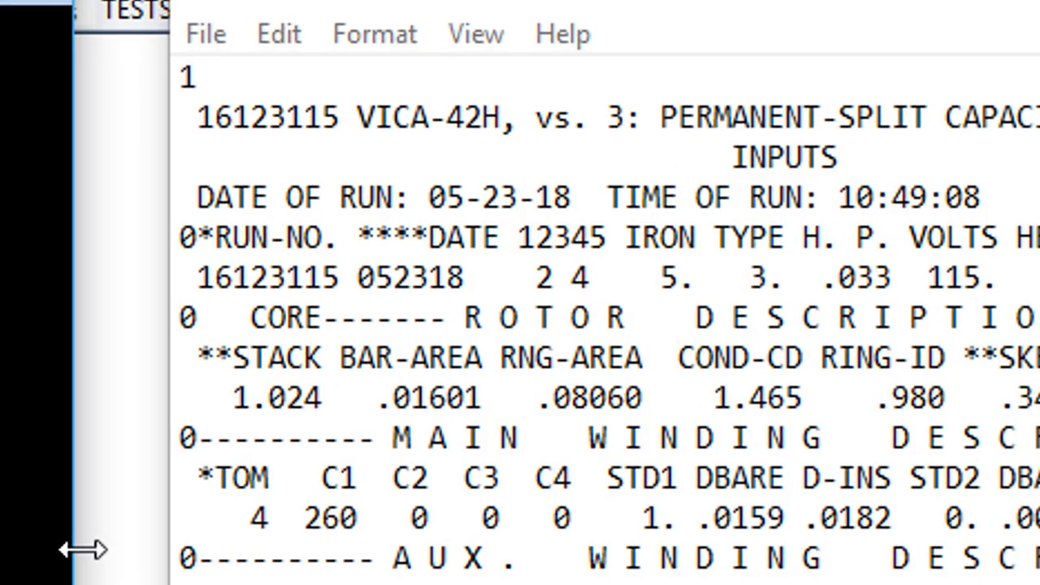
{"action": "left_click_drag", "start_coordinate": [82, 550], "coordinate": [100, 549]}
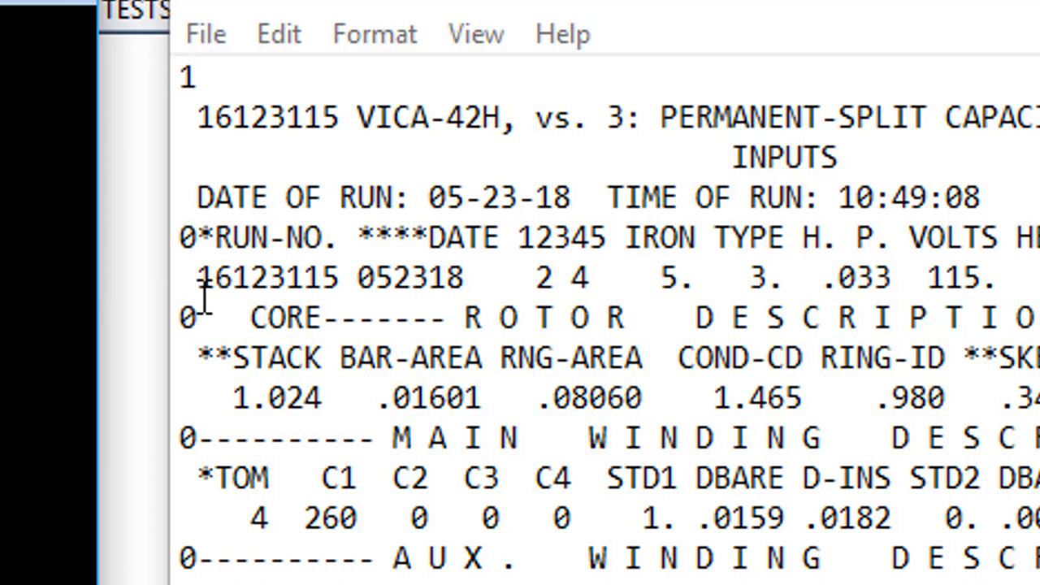
Try to copy the run 16123115 data line from the Notepad file into the program's first input line.
{"action": "left_click_drag", "start_coordinate": [215, 280], "coordinate": [1035, 279]}
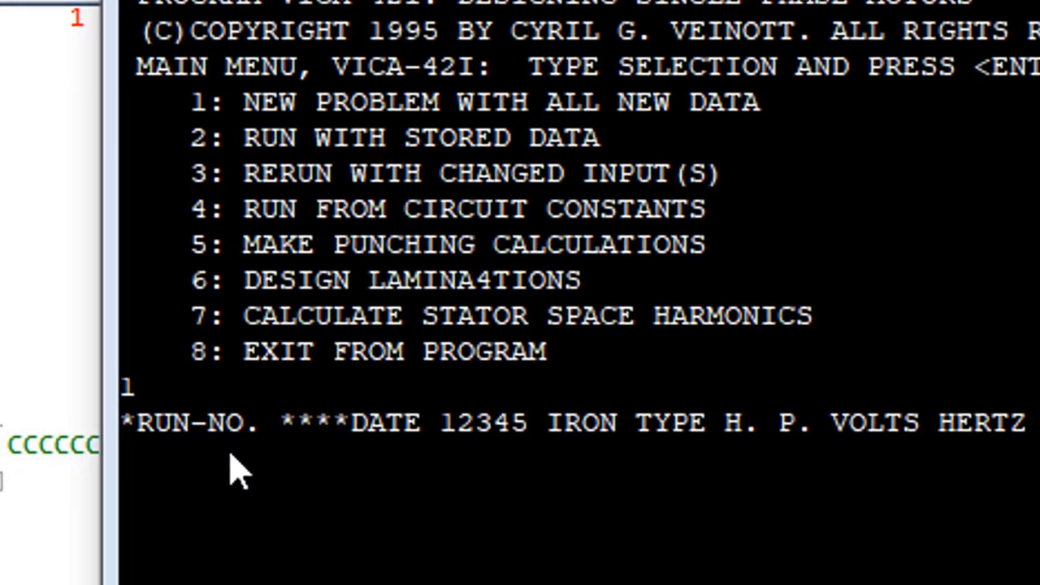
{"action": "left_click", "coordinate": [230, 455]}
{"action": "key", "text": "ctrl+v"}
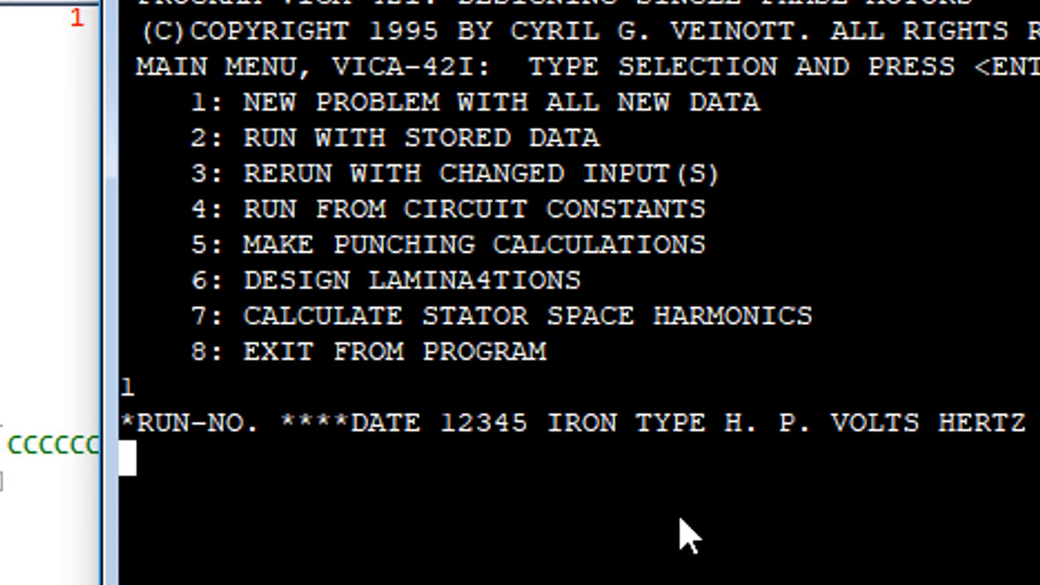
{"action": "key", "text": "BackSpace"}
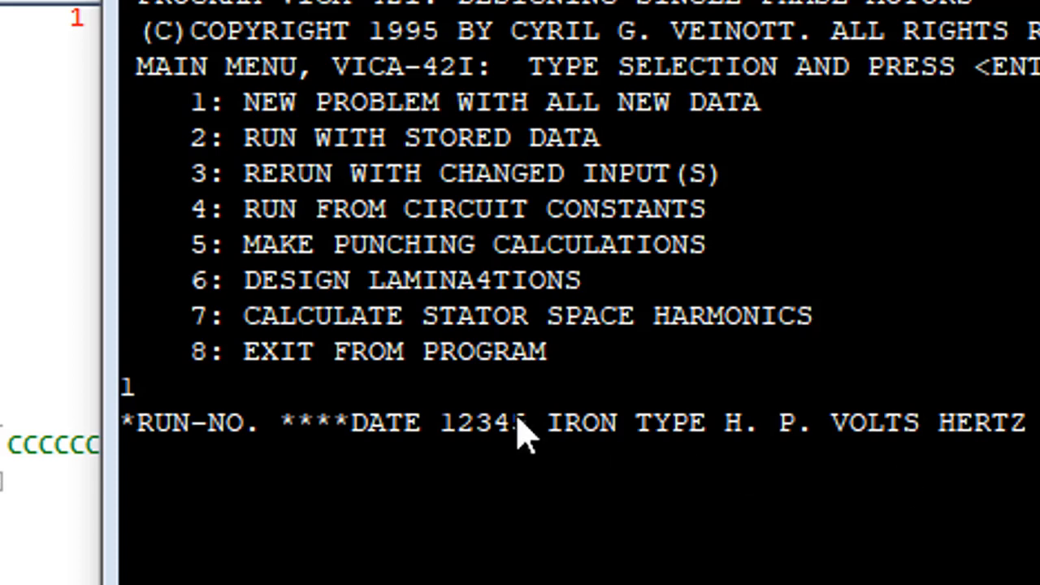
{"action": "key", "text": "ctrl+v"}
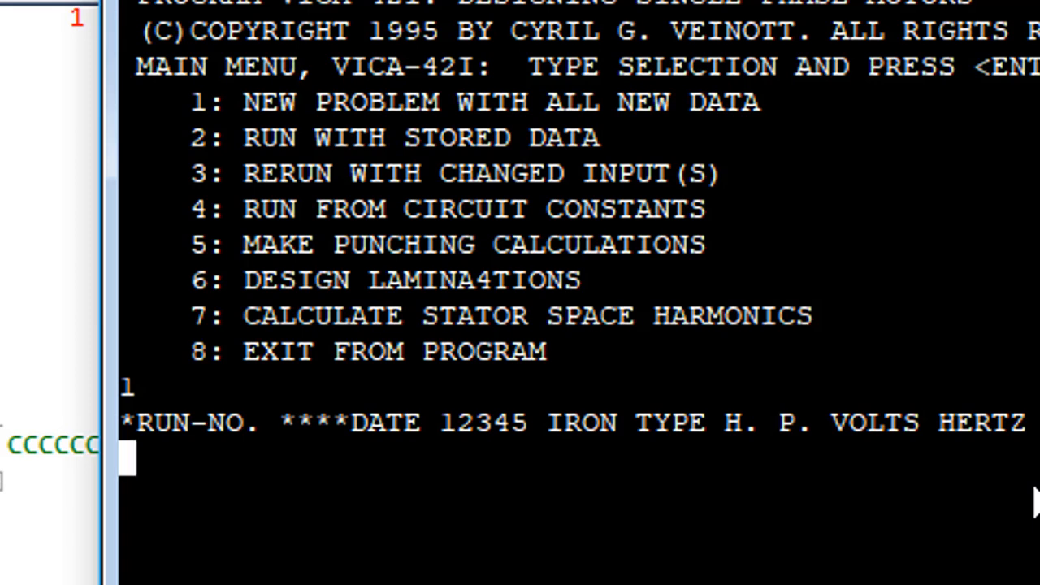
Enter 16123115 as the run number on the first input line.
{"action": "type", "text": "15"}
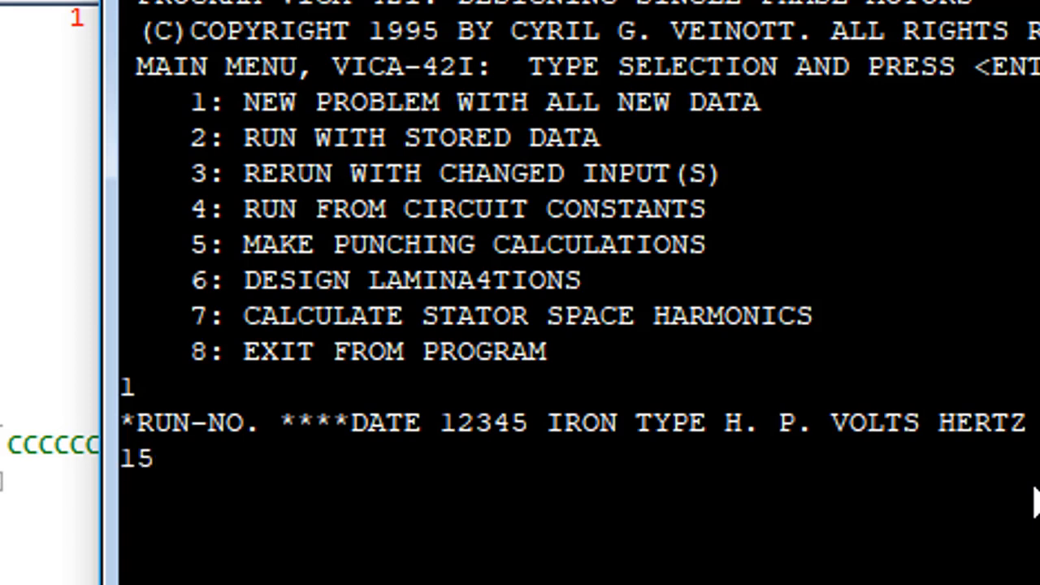
{"action": "key", "text": "BackSpace"}
{"action": "type", "text": "612"}
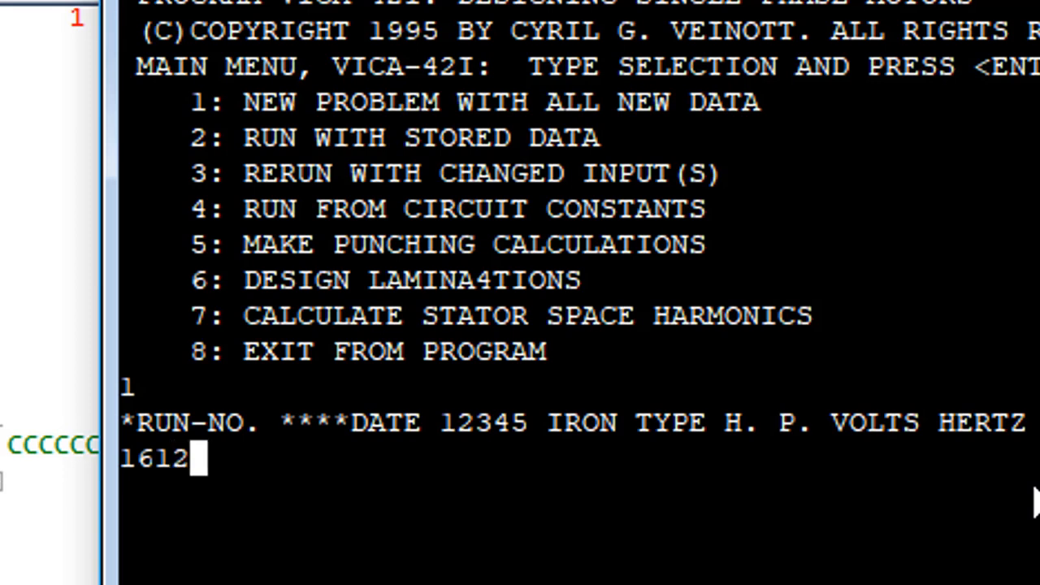
{"action": "type", "text": "3"}
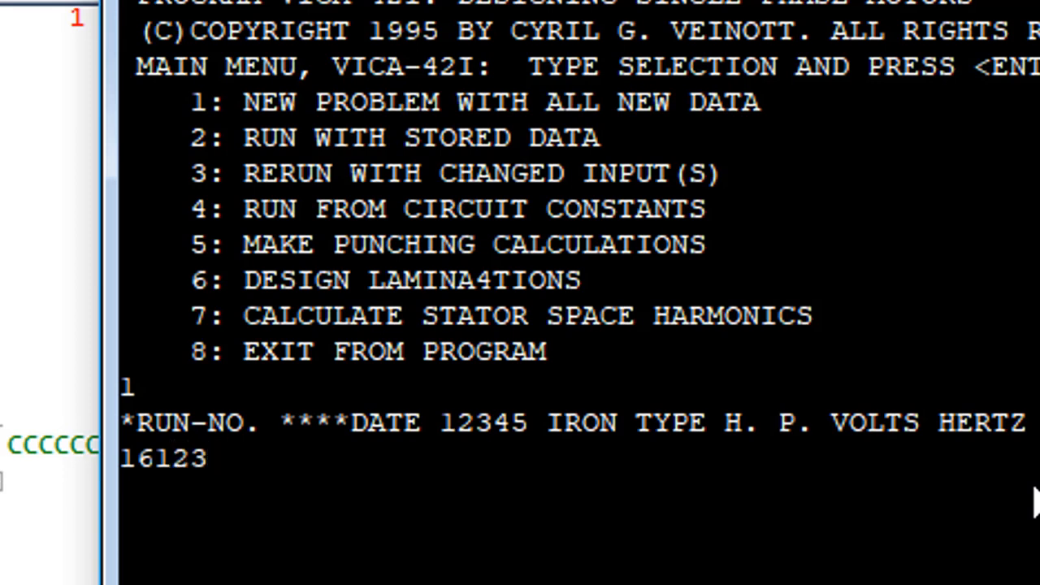
{"action": "type", "text": "115"}
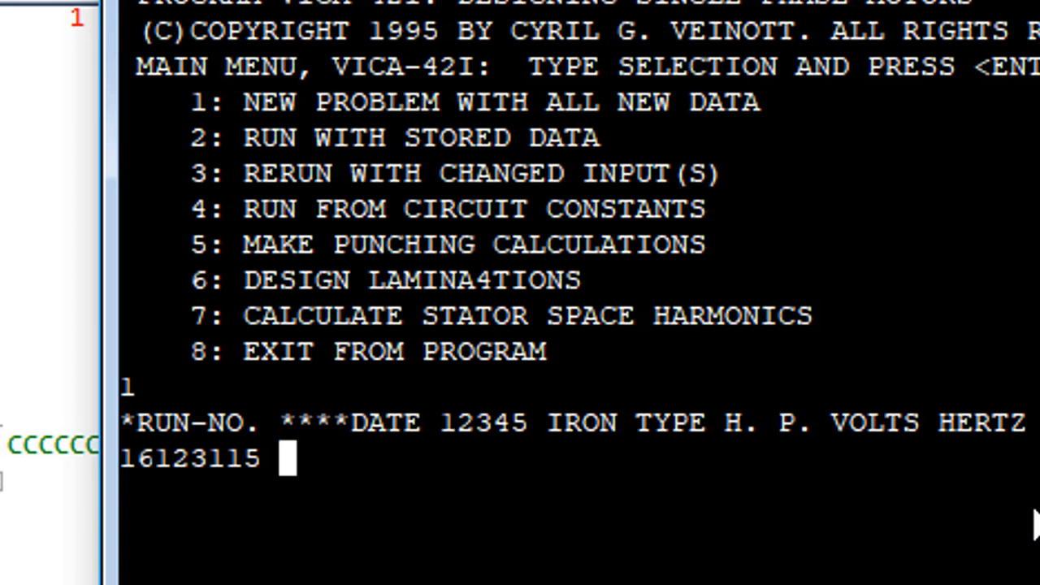
Enter 07/27/18 as the run date after the run number.
{"action": "type", "text": "07"}
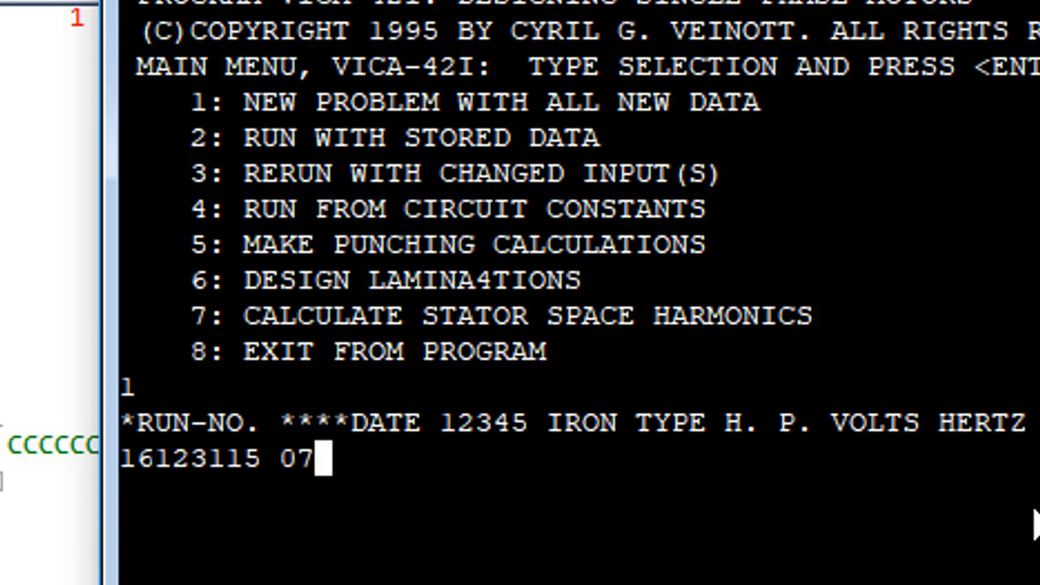
{"action": "type", "text": "/"}
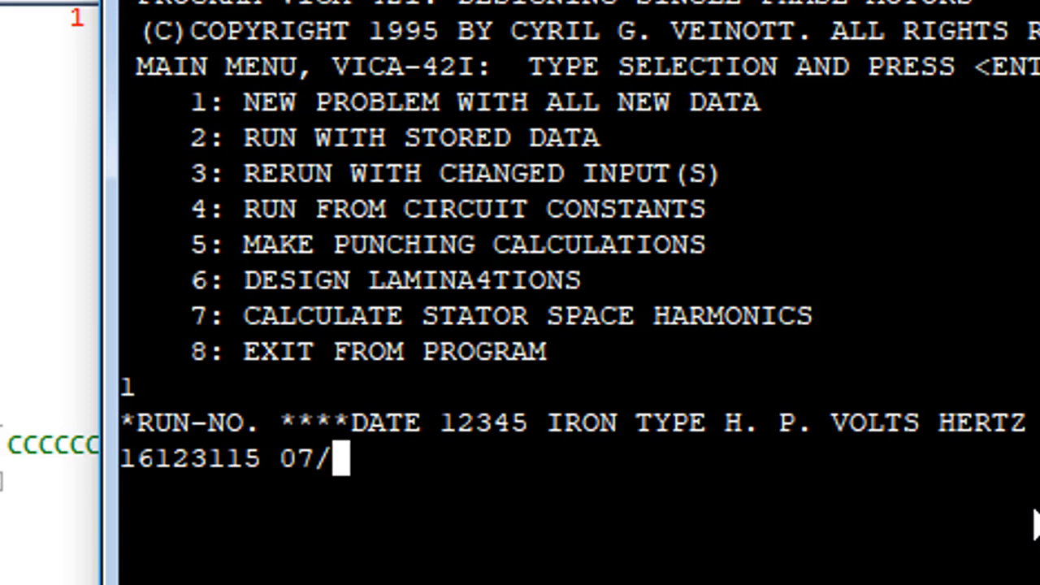
{"action": "type", "text": "25"}
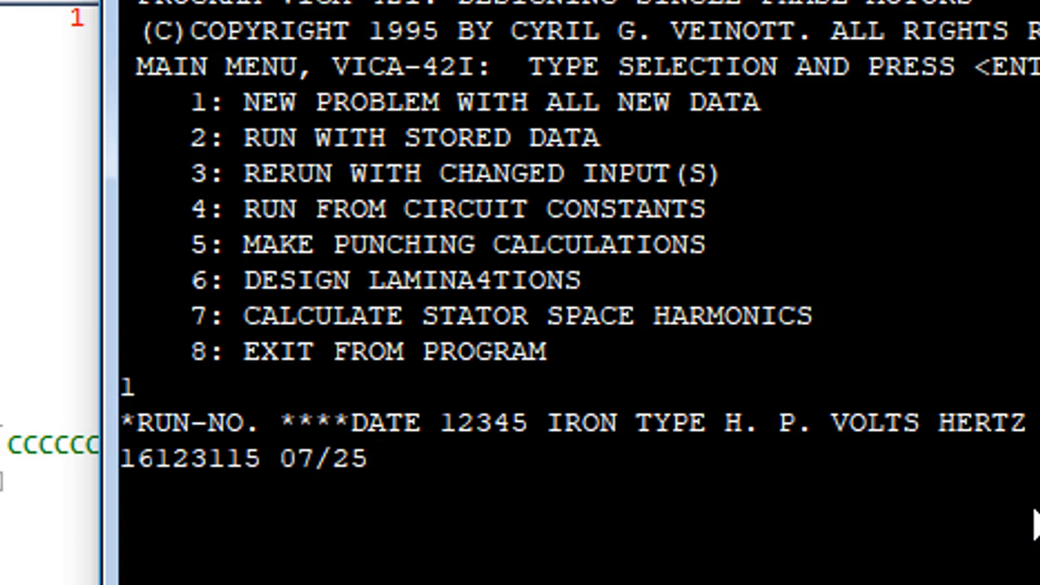
{"action": "key", "text": "BackSpace"}
{"action": "type", "text": "7/"}
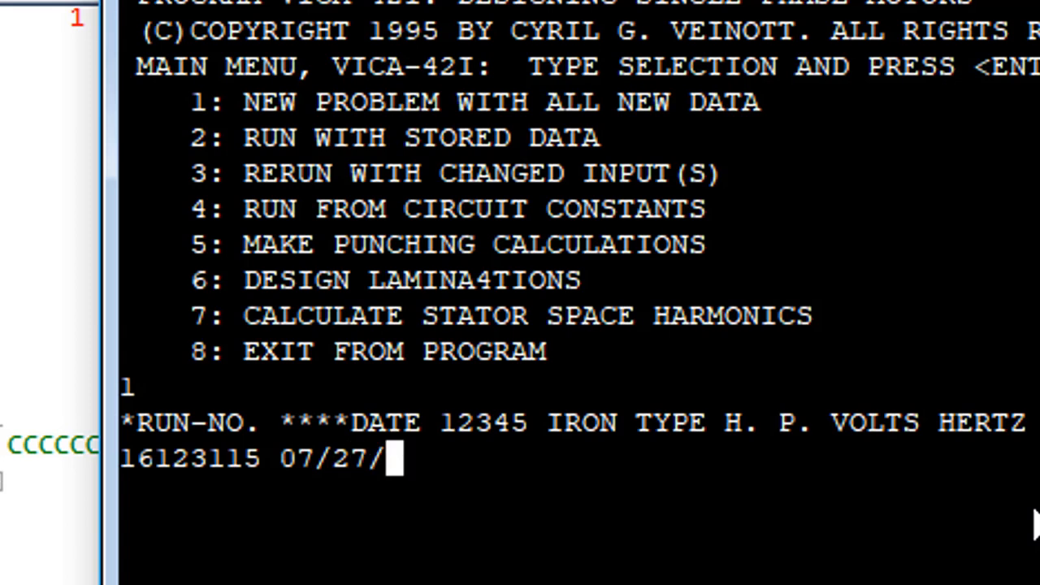
{"action": "type", "text": "18 "}
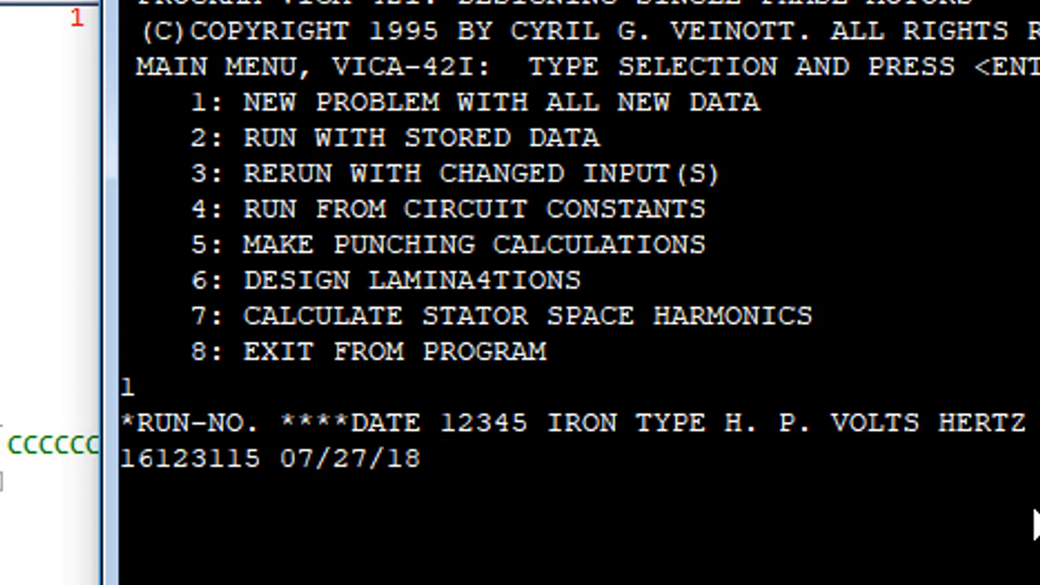
Enter 2 and 4 under the 12345 option columns, 5 for the iron and 3 for the motor type.
{"action": "type", "text": " 2 "}
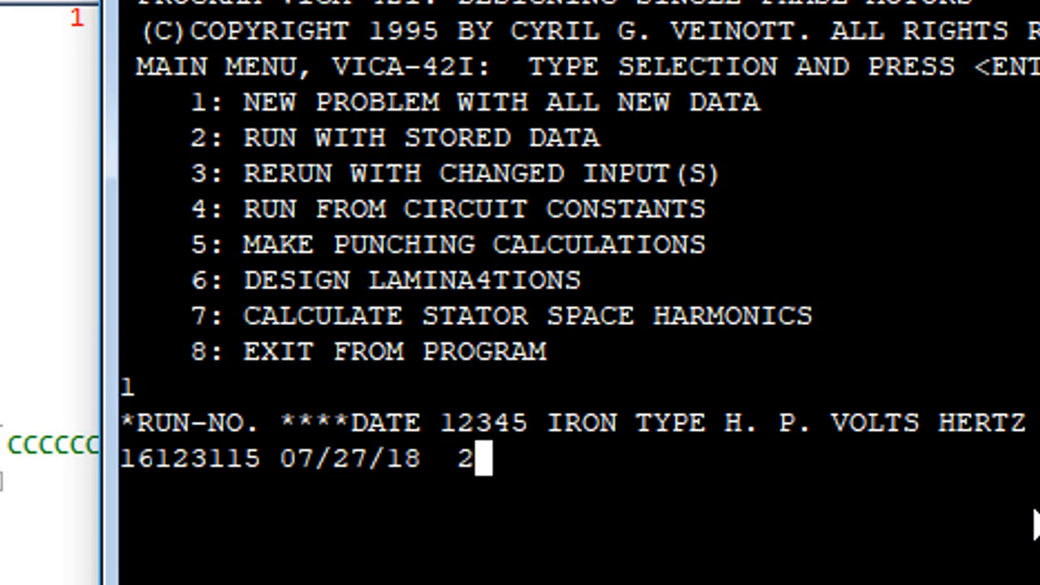
{"action": "type", "text": "4  "}
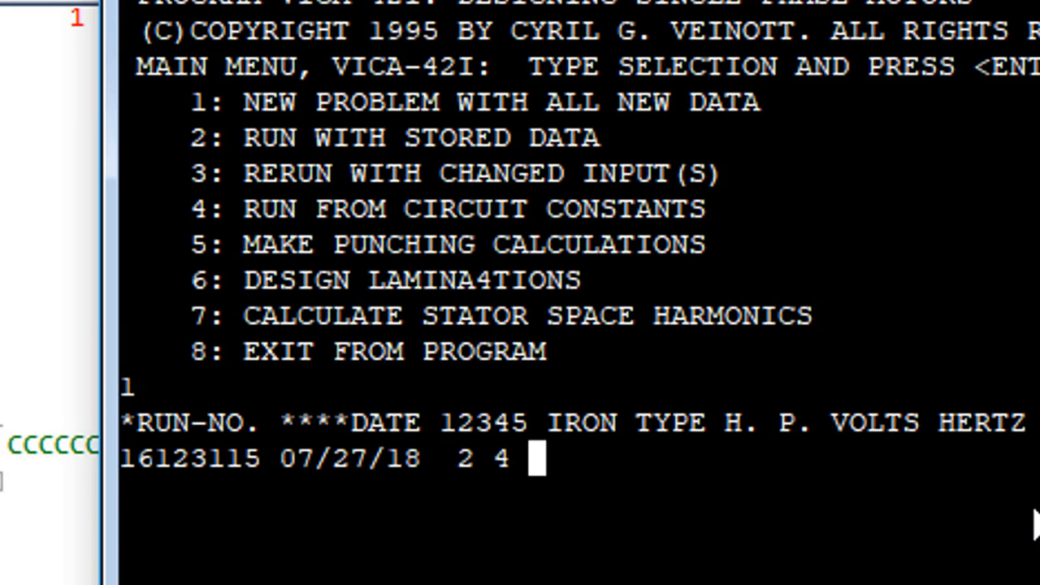
{"action": "type", "text": " 5"}
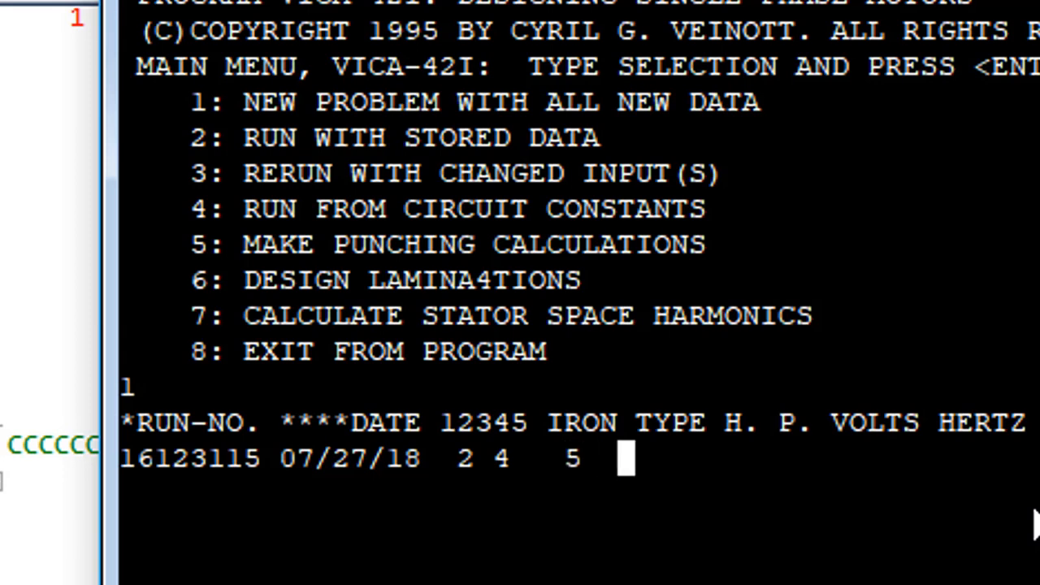
{"action": "type", "text": "    3"}
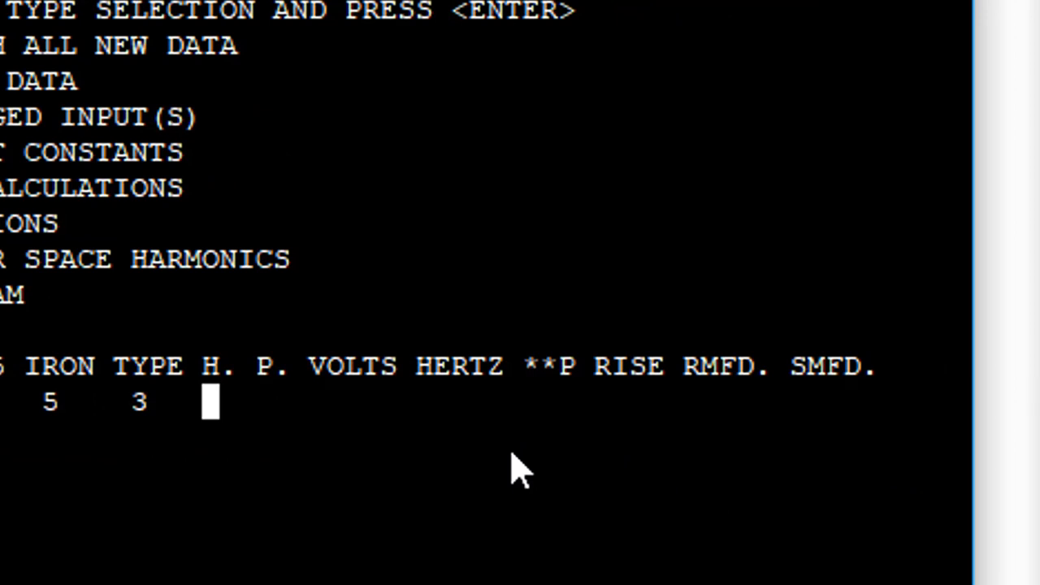
Enter the motor ratings: .033 horsepower, 115. volts, 60. hertz and 4 for P.
{"action": "type", "text": "."}
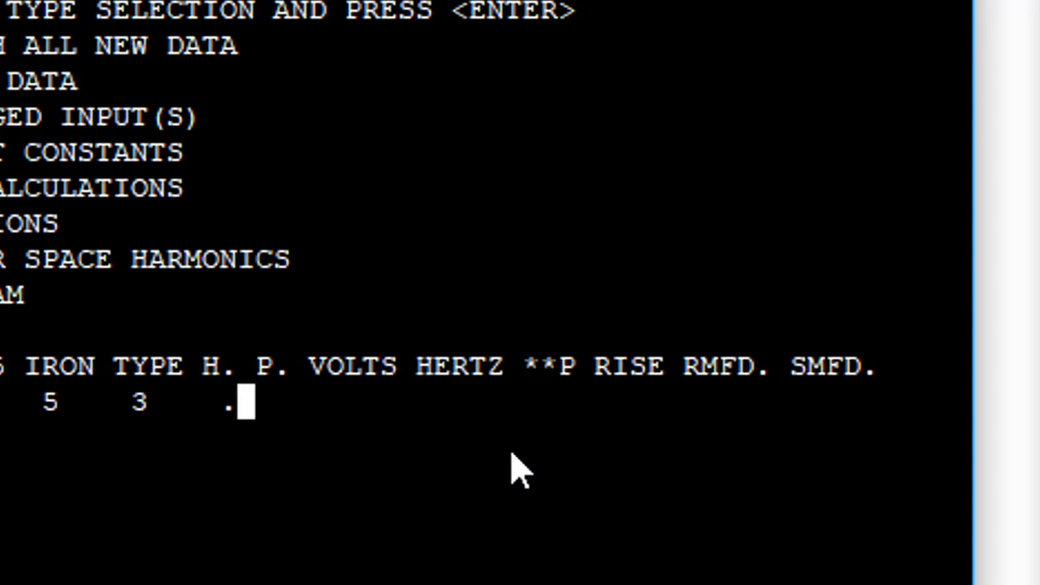
{"action": "type", "text": "033"}
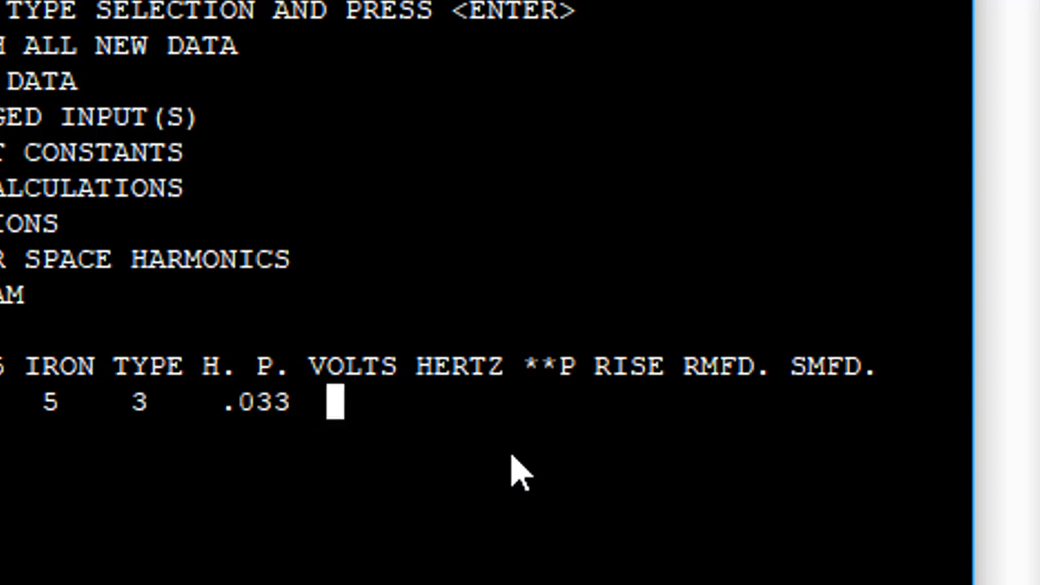
{"action": "type", "text": "  115"}
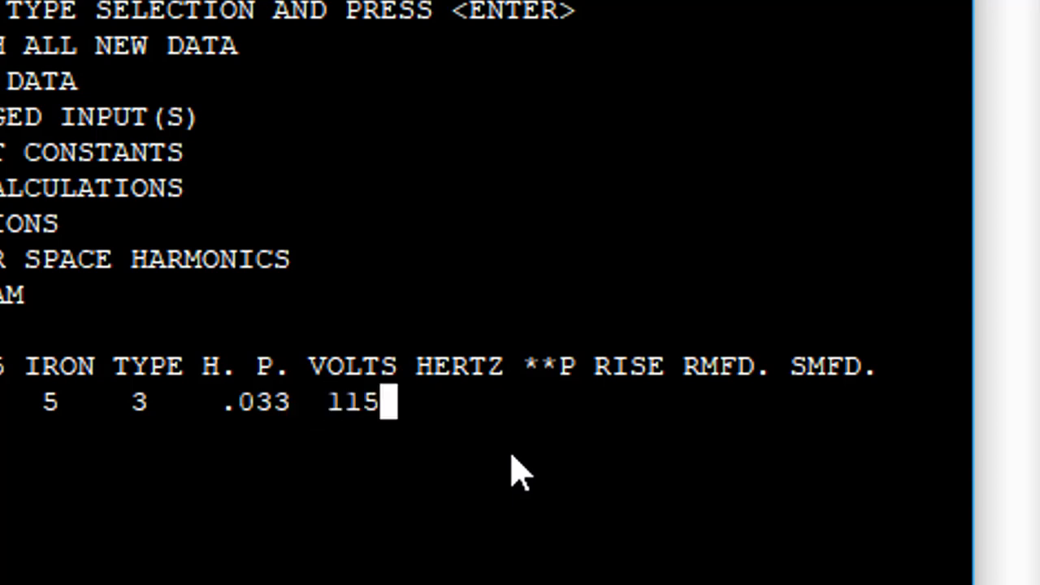
{"action": "type", "text": ". "}
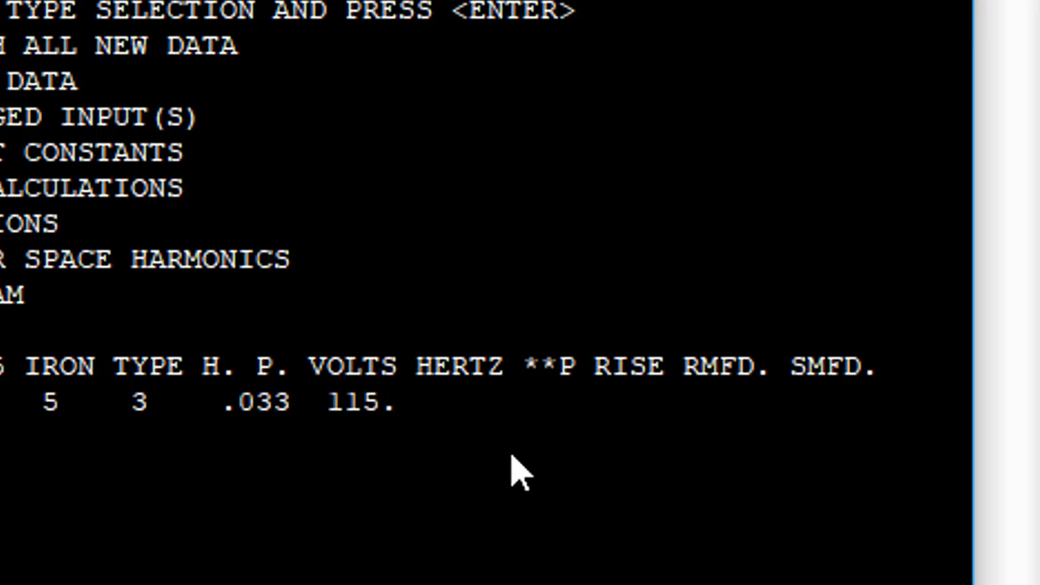
{"action": "type", "text": " 60.  4"}
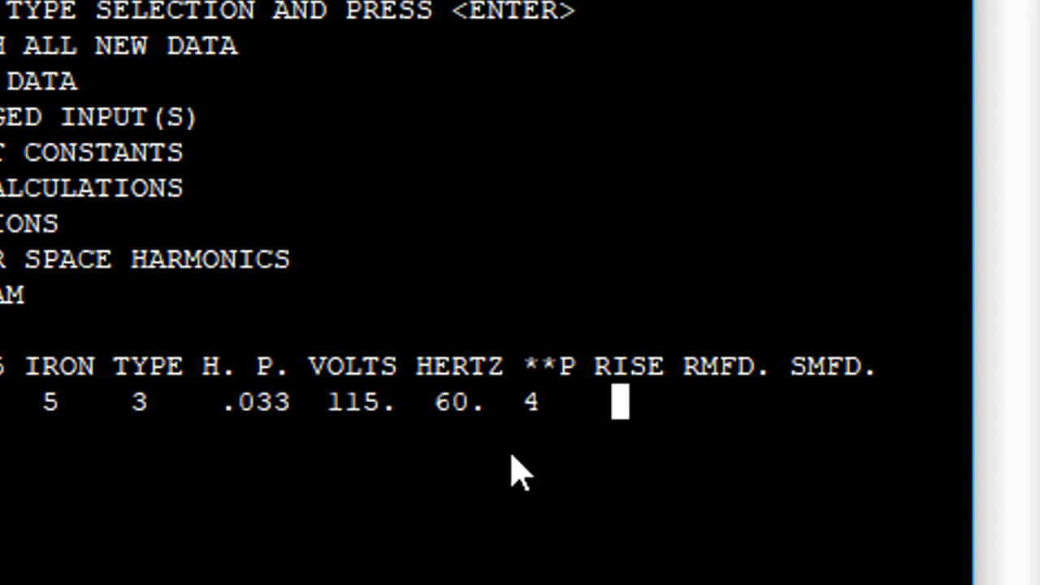
Enter 80 for RISE, 9 for RMFD. and 0 for SMFD., and accept the input line as OK.
{"action": "type", "text": "    80   "}
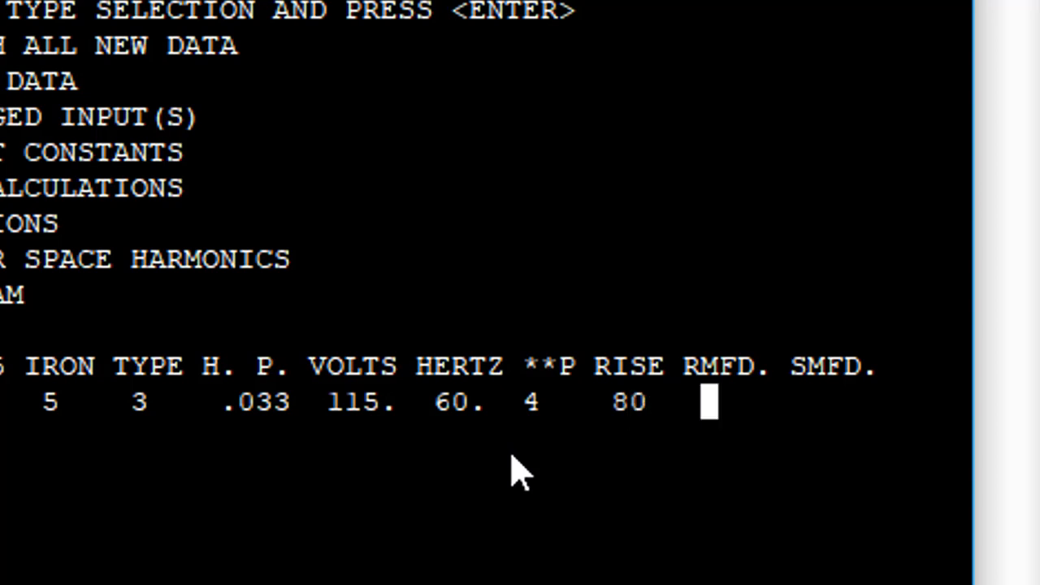
{"action": "type", "text": "9"}
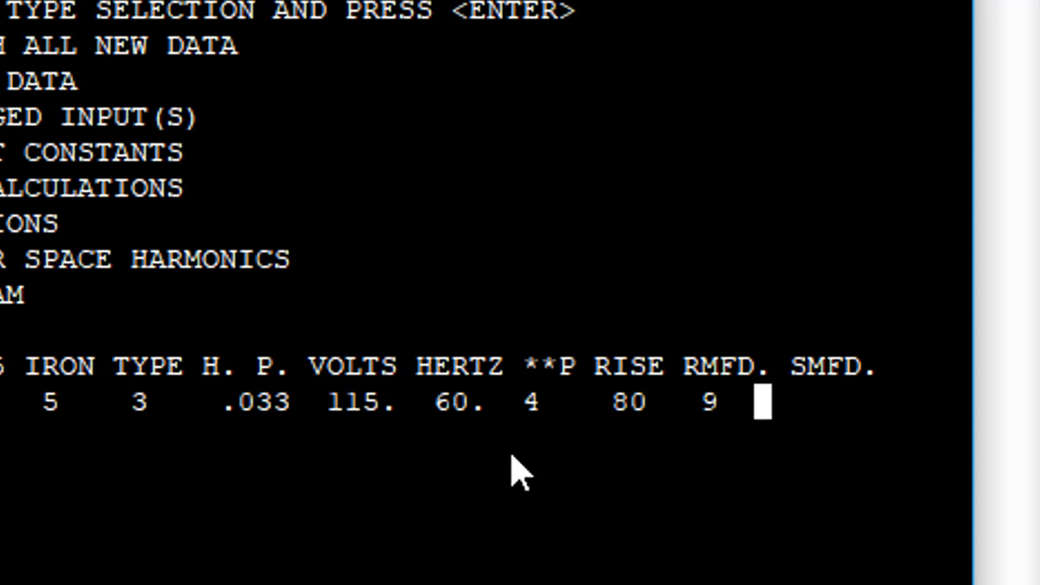
{"action": "type", "text": "  0"}
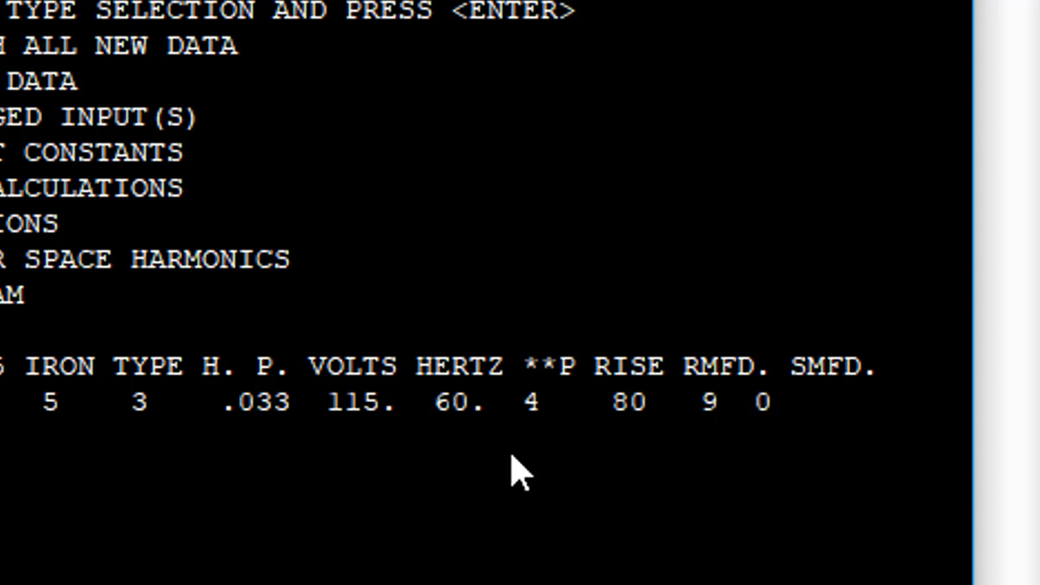
{"action": "key", "text": "Return"}
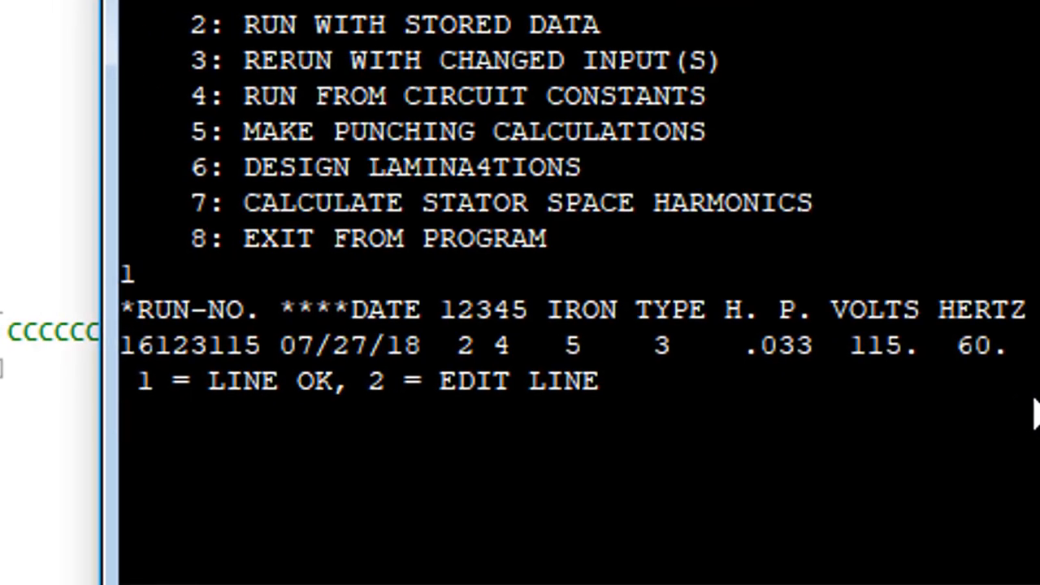
{"action": "type", "text": "1"}
{"action": "key", "text": "Return"}
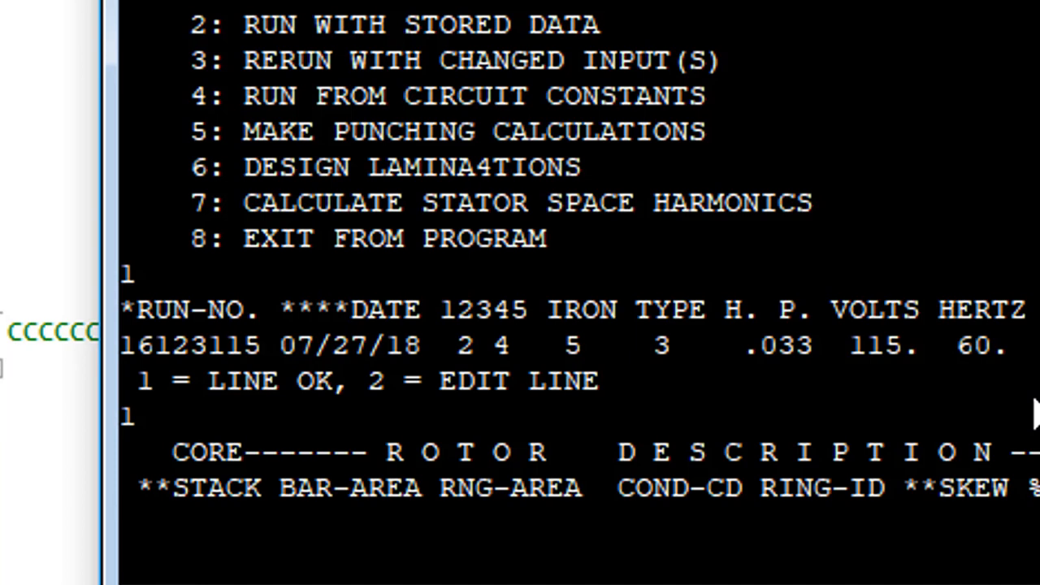
Enter the core and rotor description values: 1.024 for the stack, .01601 for BAR-AREA and .0806 for RNG-AREA.
{"action": "type", "text": "1.024"}
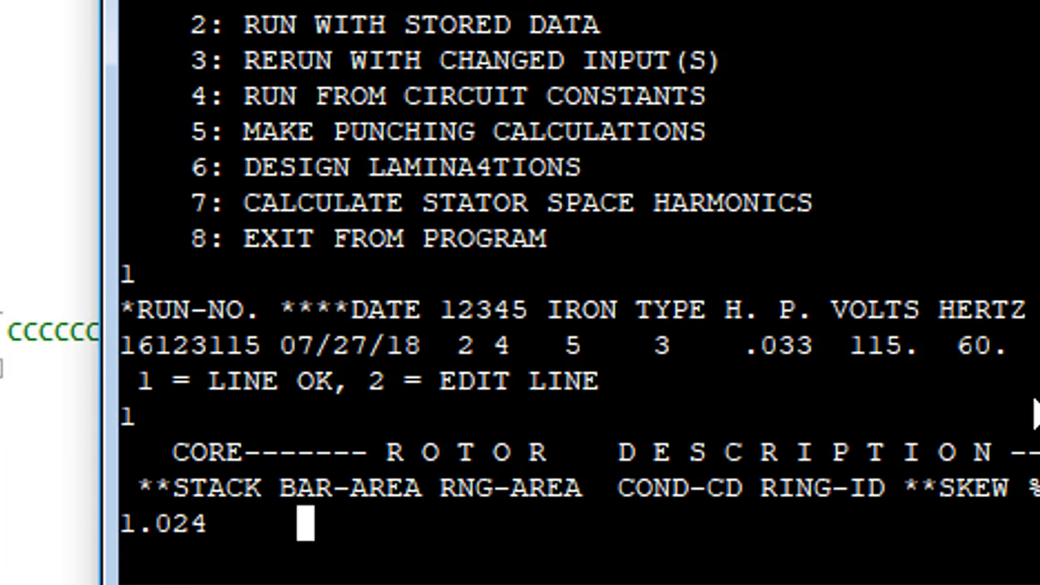
{"action": "type", "text": ".0"}
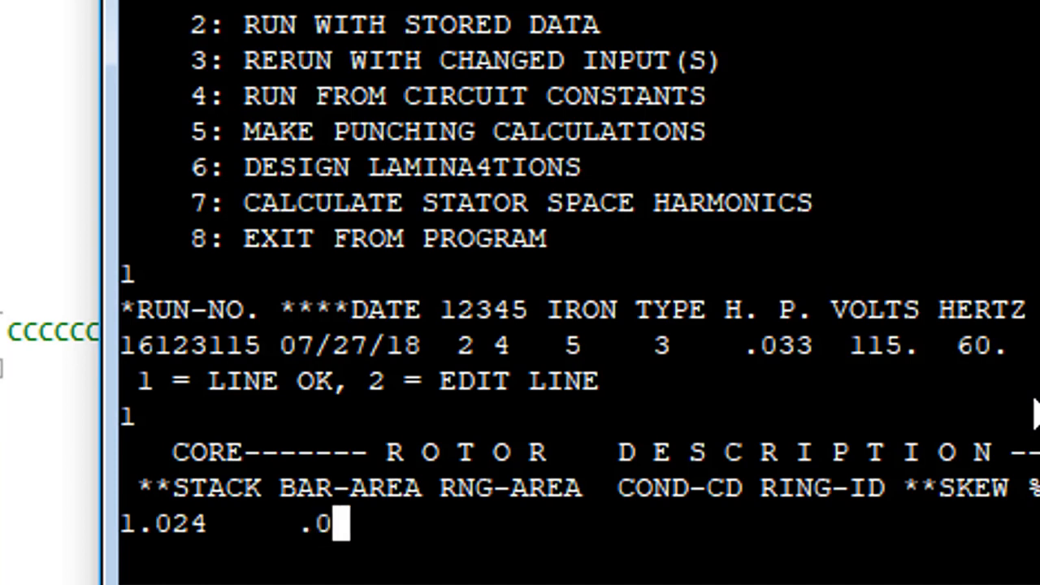
{"action": "type", "text": "1601"}
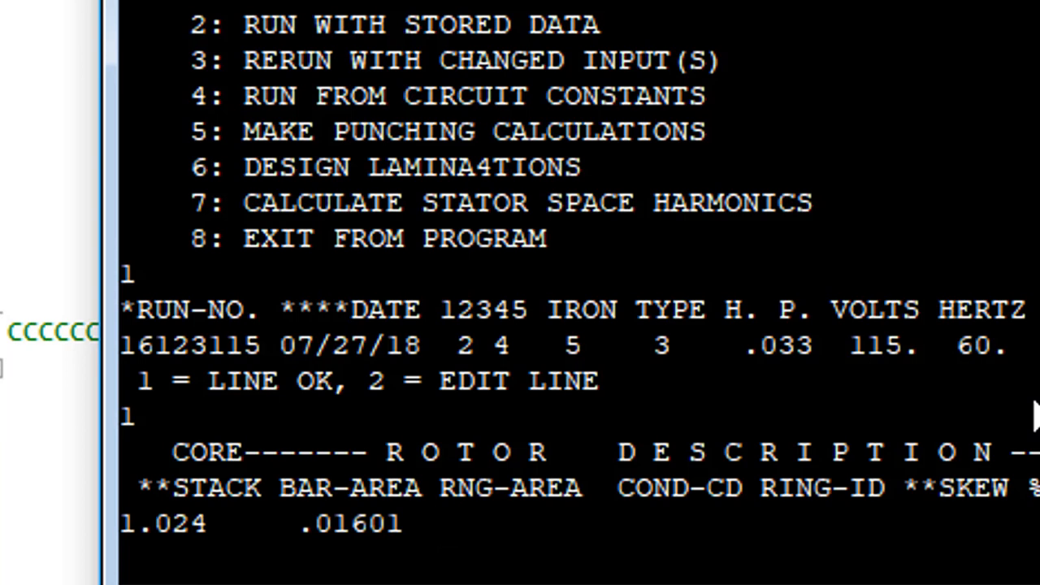
{"action": "type", "text": "  .0806"}
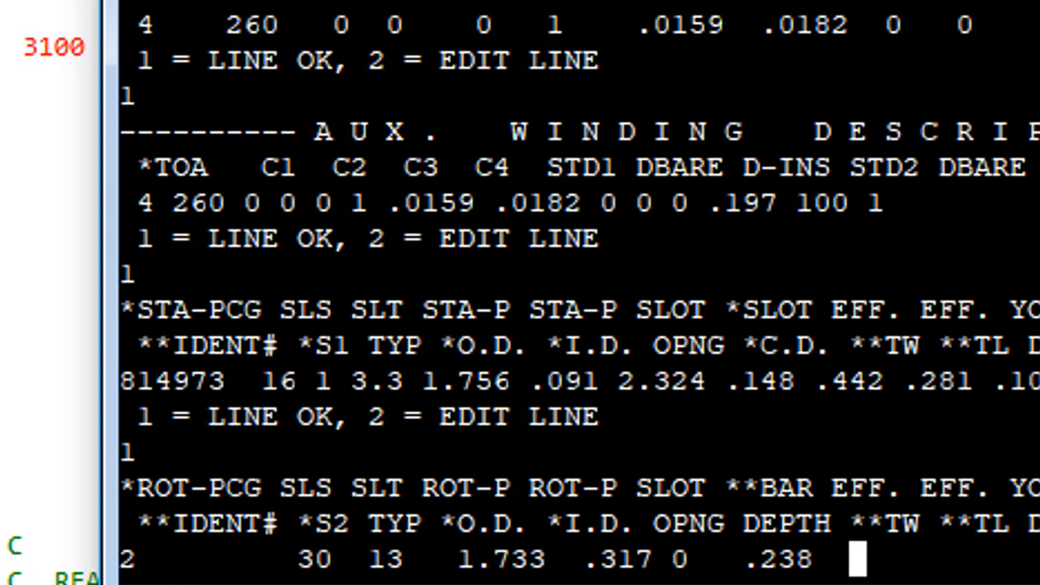
Continue the rotor punching line with .08 for TW, .224 for TL, .46 for yoke depth and .016 for slot area.
{"action": "type", "text": ".08"}
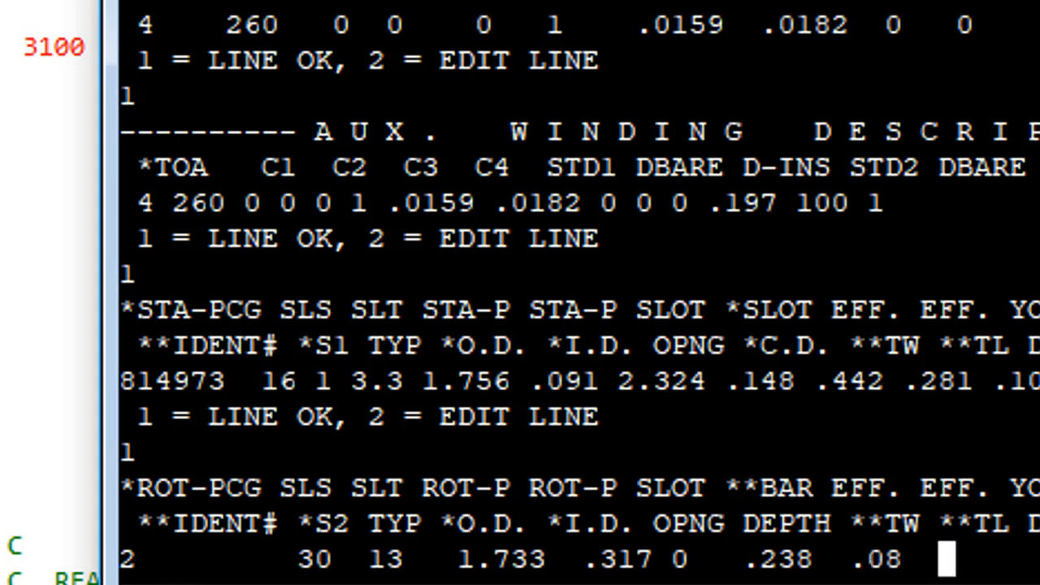
{"action": "type", "text": "  .224  .46"}
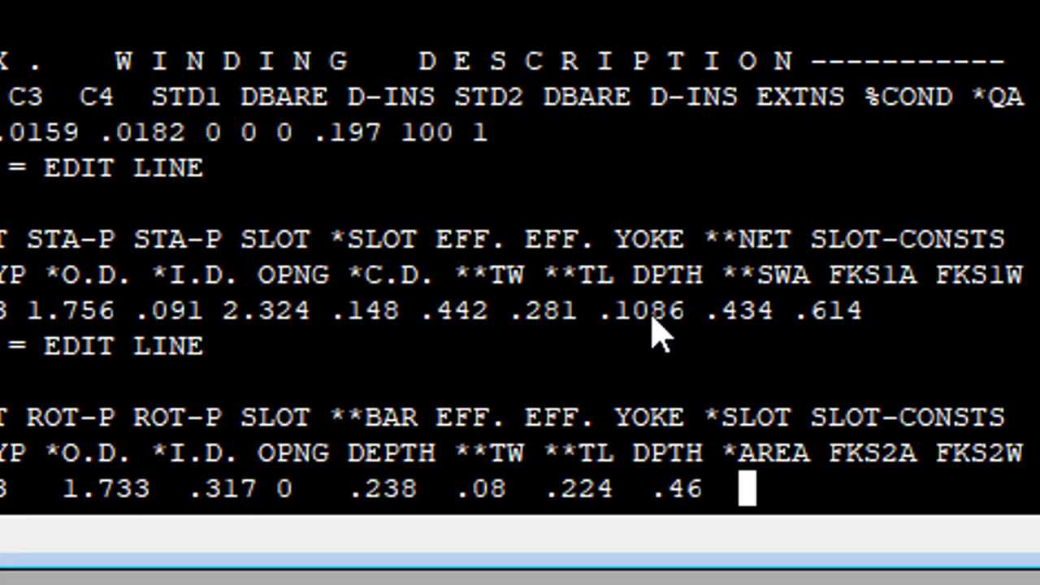
{"action": "type", "text": ".016"}
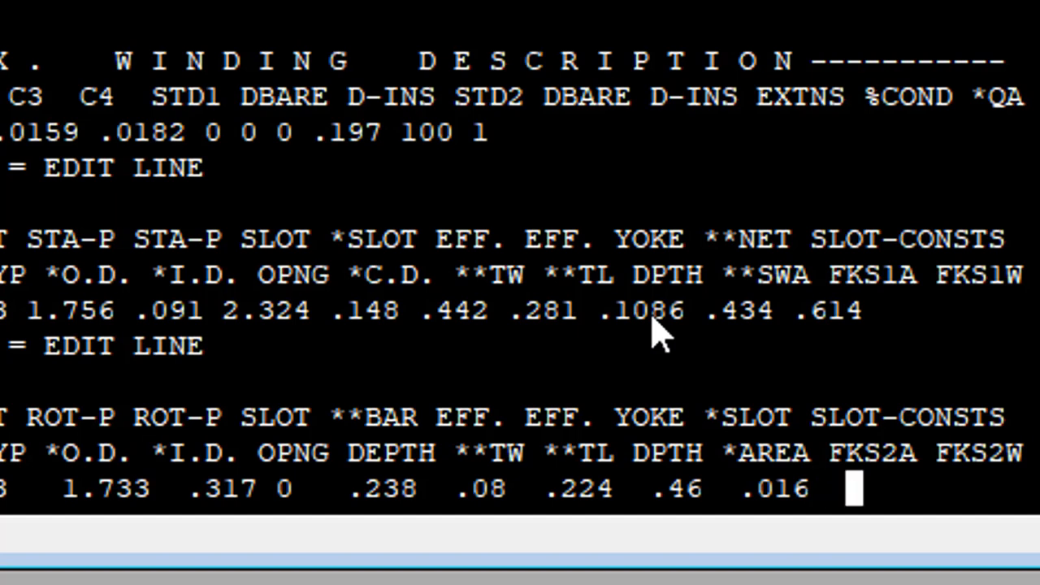
Enter the rotor slot constants 1 for FKS2A and 1.459 for FKS2W, and accept the rotor punching line as OK.
{"action": "type", "text": "  1"}
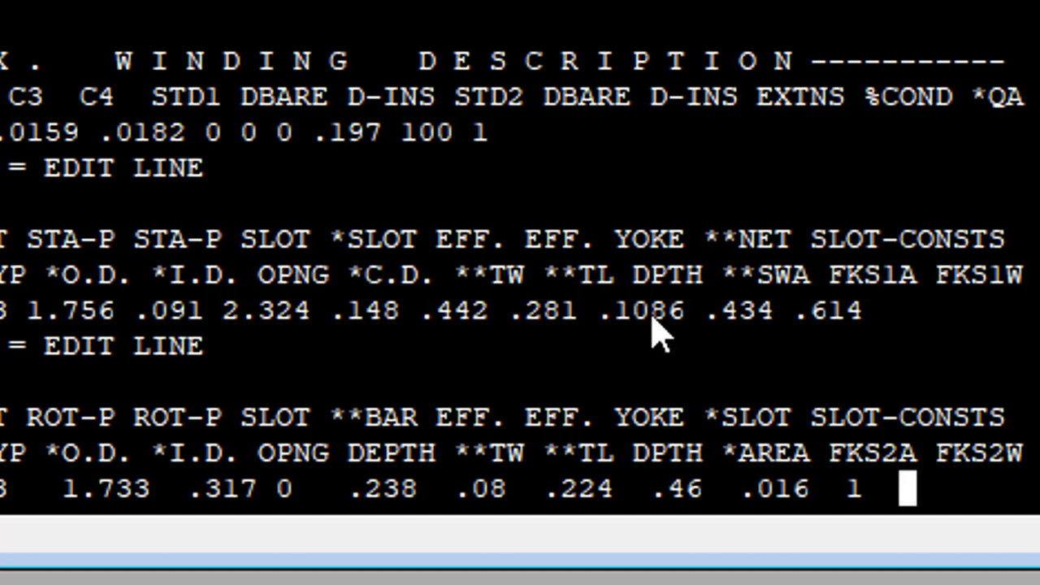
{"action": "type", "text": "    1.4"}
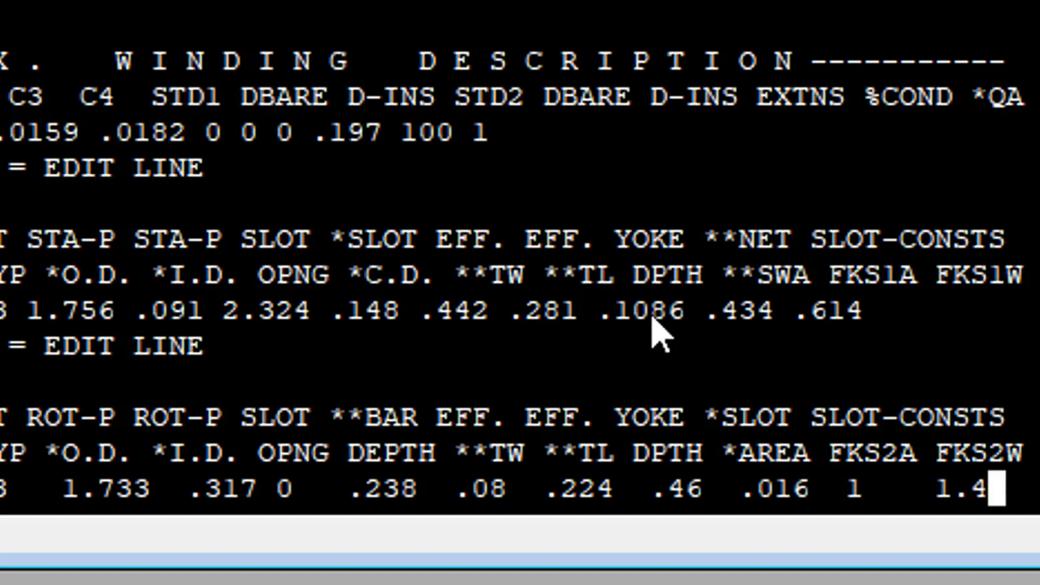
{"action": "type", "text": "5"}
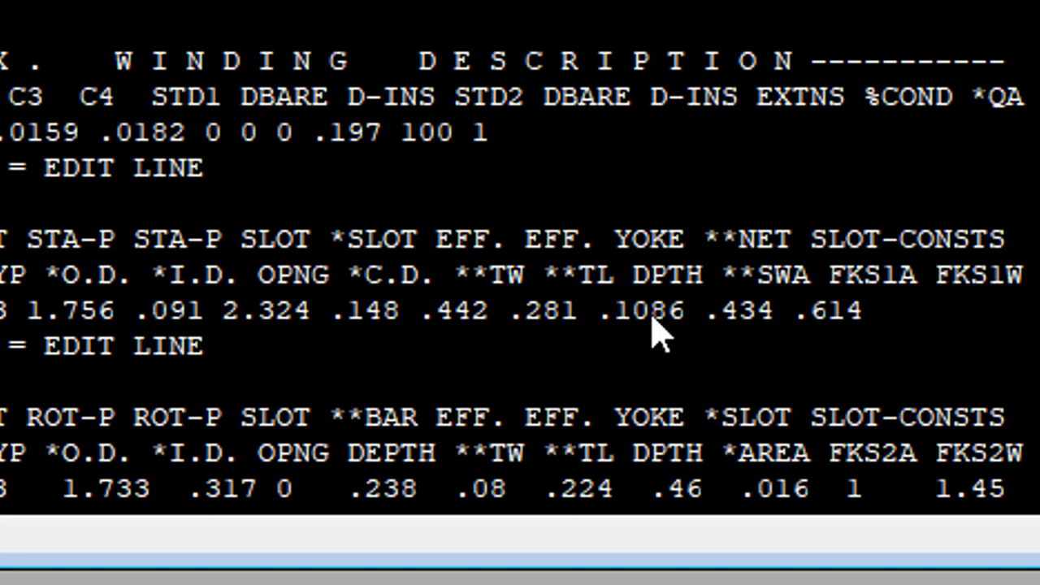
{"action": "type", "text": "9"}
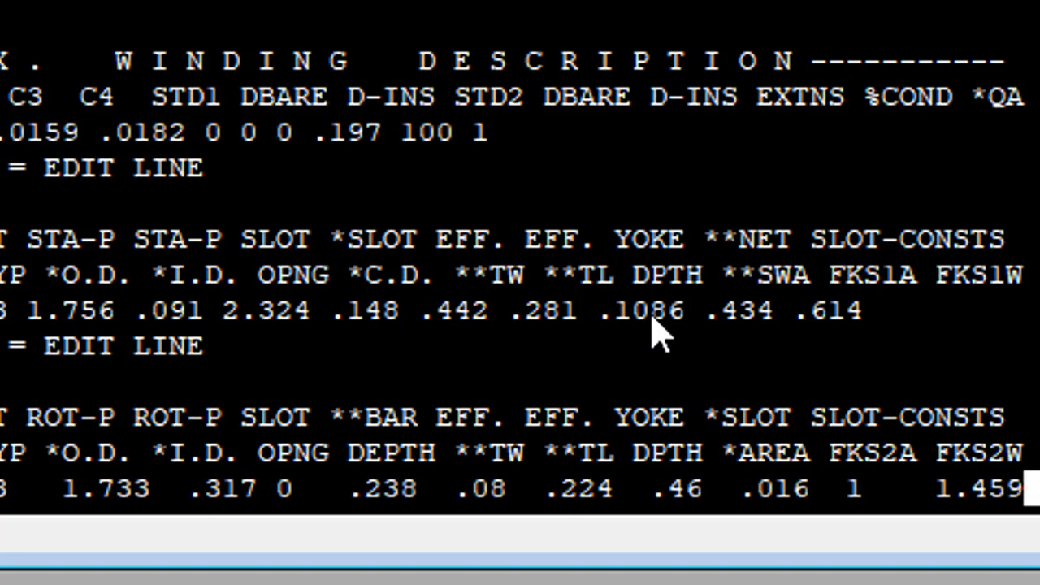
{"action": "key", "text": "Return"}
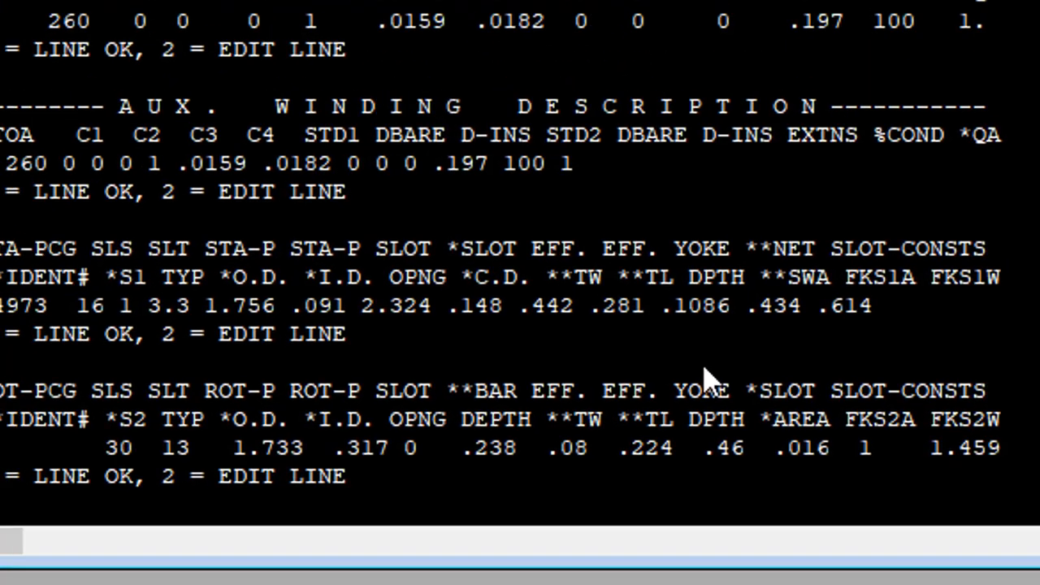
{"action": "type", "text": "1"}
{"action": "key", "text": "Return"}
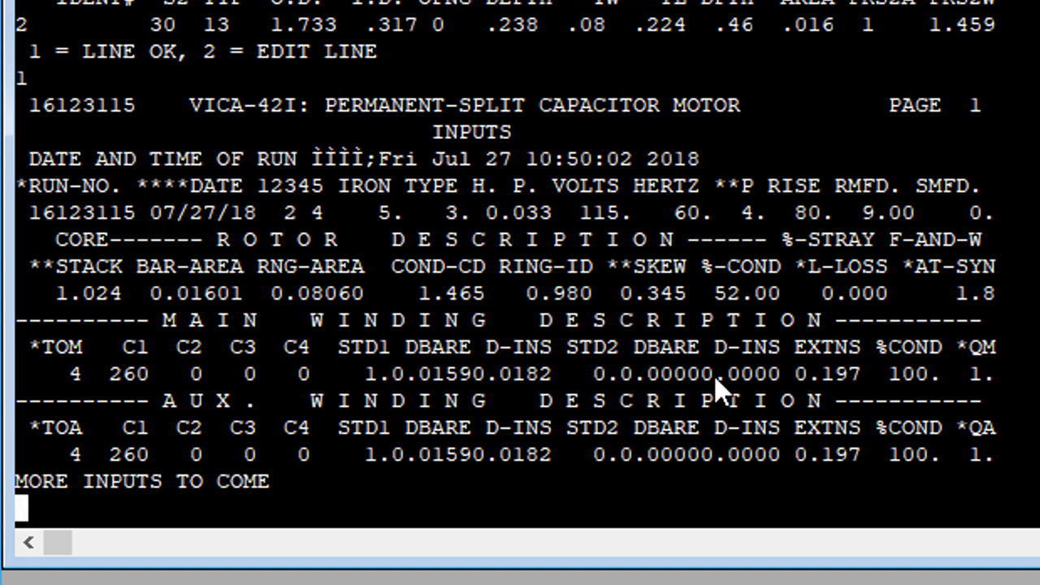
Show the remaining inputs, confirm that all inputs are OK and choose to save them.
{"action": "key", "text": "Return"}
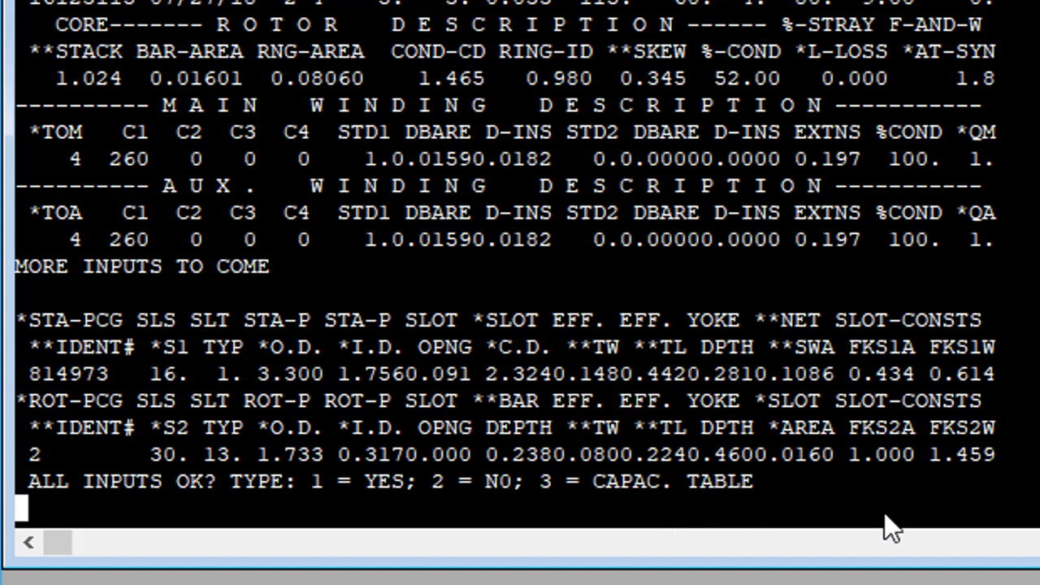
{"action": "type", "text": "1"}
{"action": "key", "text": "Return"}
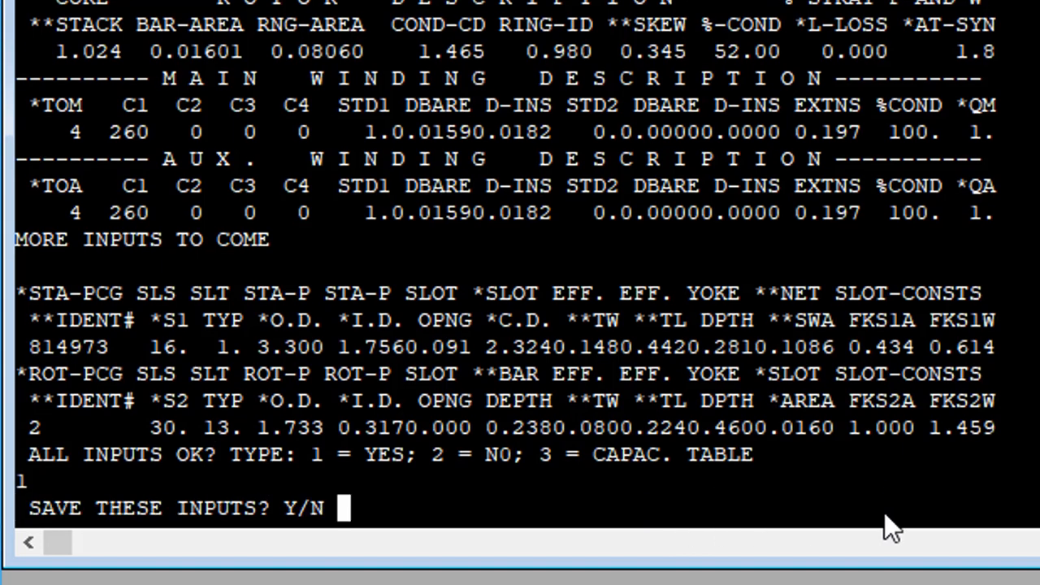
{"action": "type", "text": "y"}
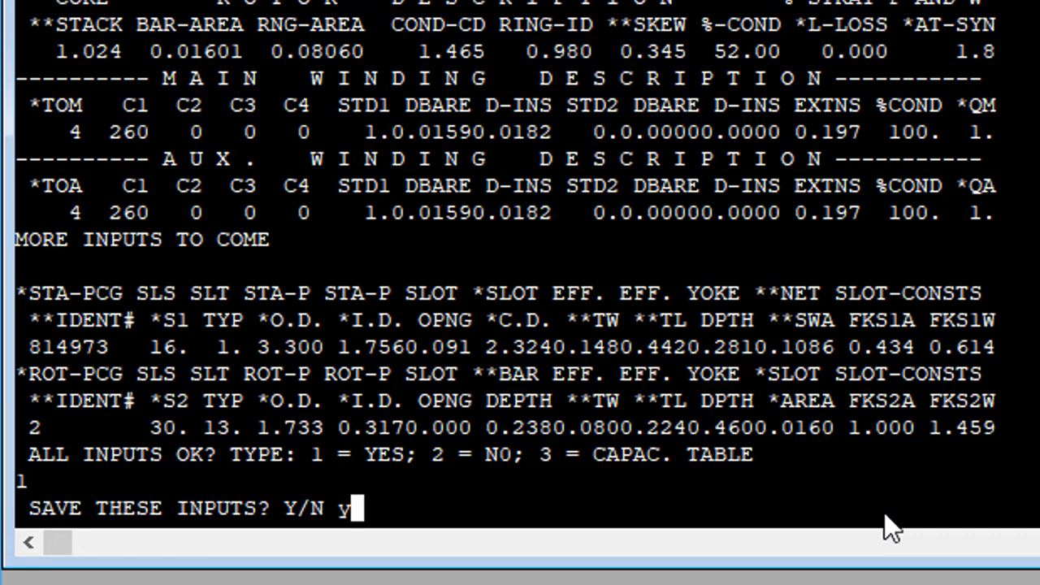
{"action": "key", "text": "Return"}
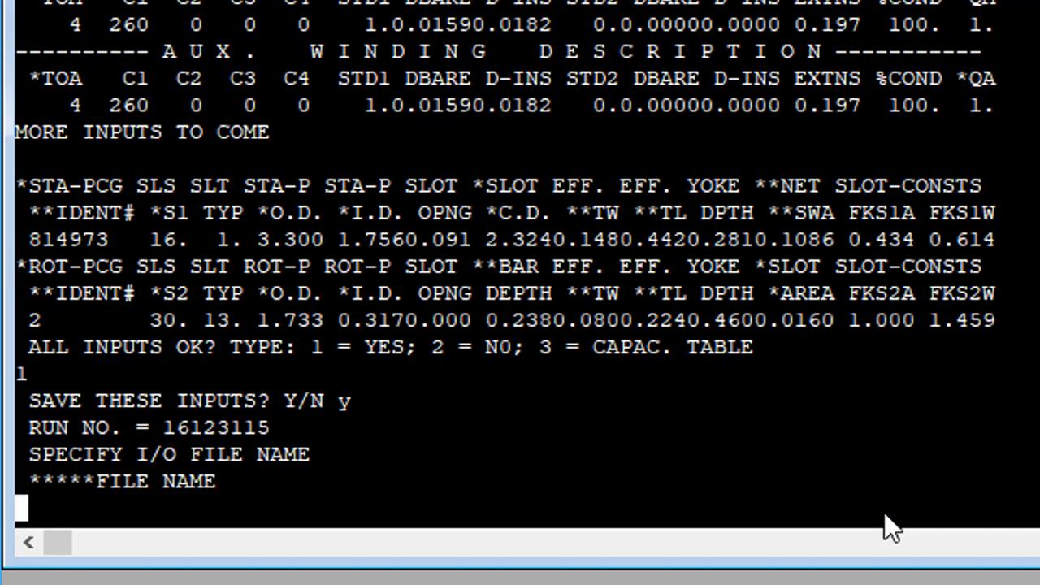
Name the I/O file with the designer's first name in capital letters and continue to the design analysis calculations.
{"action": "type", "text": "fbrian"}
{"action": "key", "text": "BackSpace"}
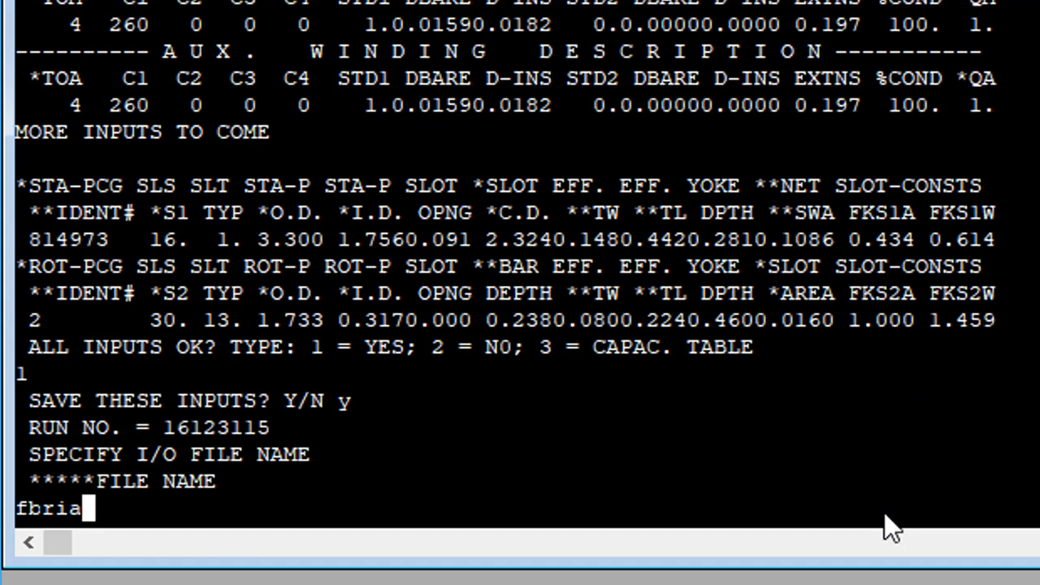
{"action": "key", "text": "BackSpace"}
{"action": "key", "text": "BackSpace"}
{"action": "key", "text": "BackSpace"}
{"action": "key", "text": "BackSpace"}
{"action": "key", "text": "BackSpace"}
{"action": "type", "text": "BRIAN"}
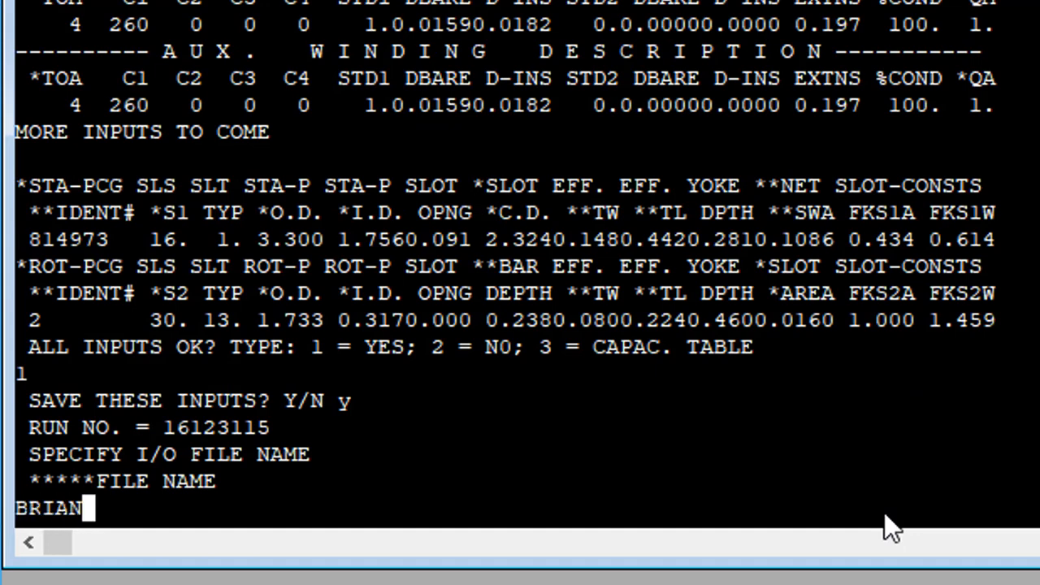
{"action": "key", "text": "Return"}
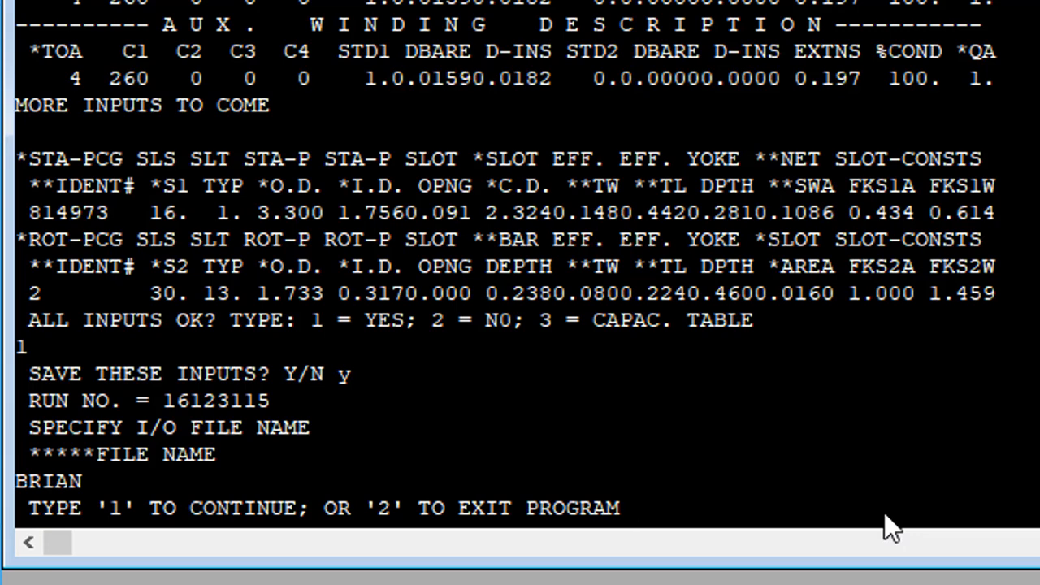
{"action": "type", "text": "1"}
{"action": "key", "text": "Return"}
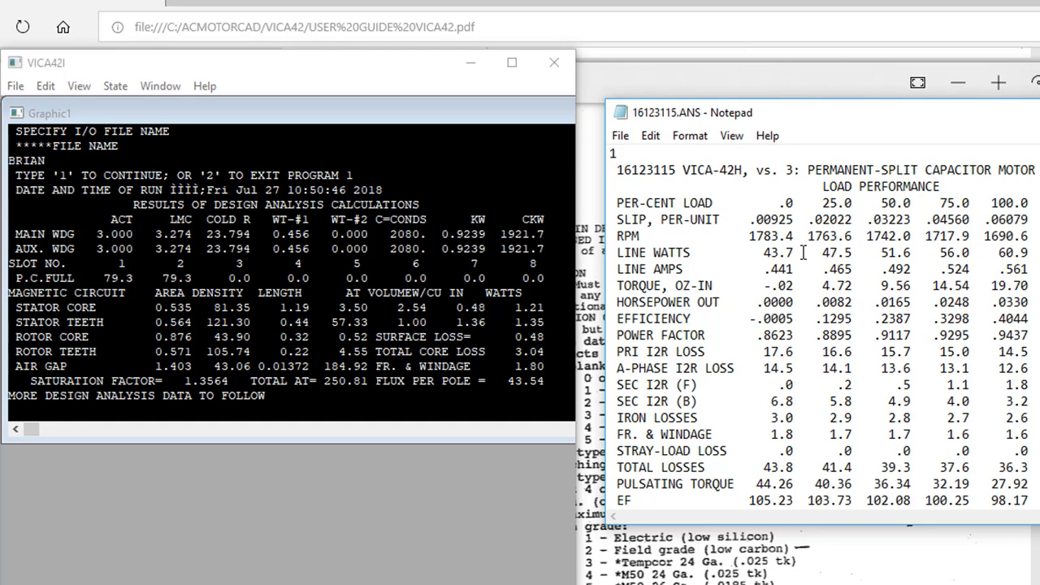
Find the magnetic circuit section in 16123115.ANS and compare it with the calculated design analysis results.
{"action": "scroll", "coordinate": [659, 476], "scroll_direction": "down", "scroll_amount": 2}
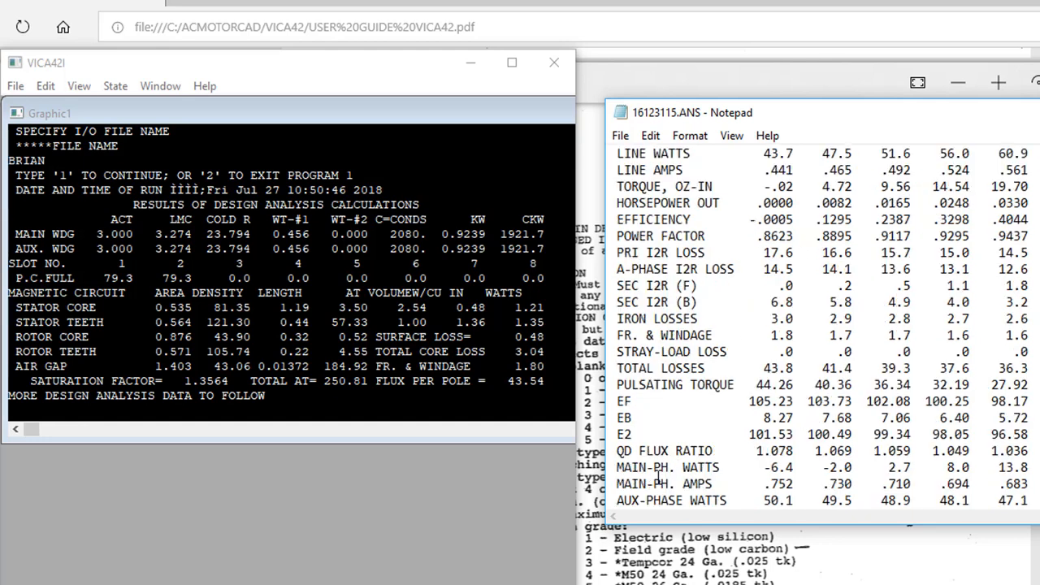
{"action": "scroll", "coordinate": [657, 478], "scroll_direction": "down", "scroll_amount": 2}
{"action": "scroll", "coordinate": [748, 445], "scroll_direction": "down", "scroll_amount": 3}
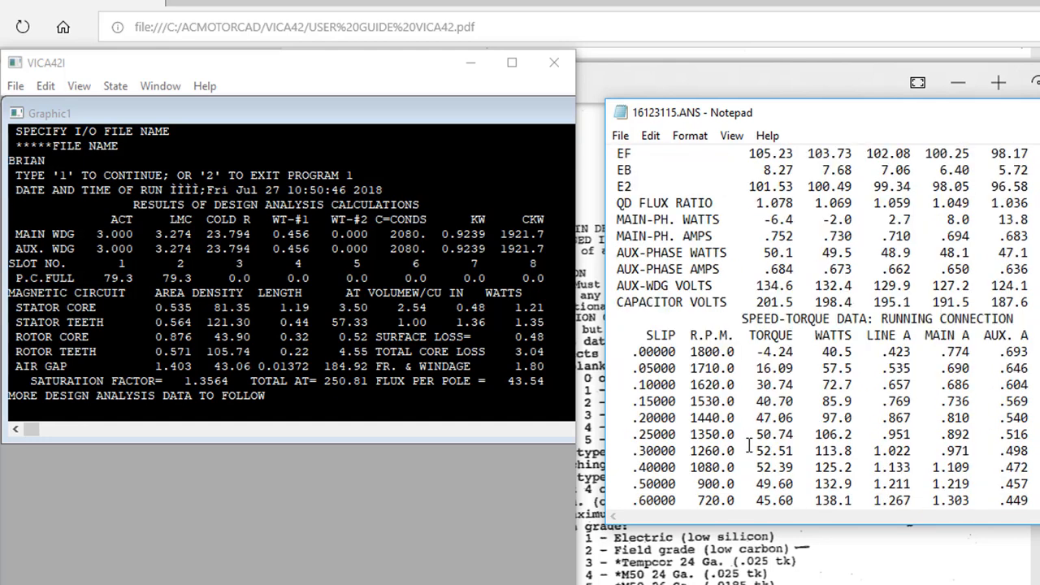
{"action": "scroll", "coordinate": [748, 445], "scroll_direction": "up", "scroll_amount": 12}
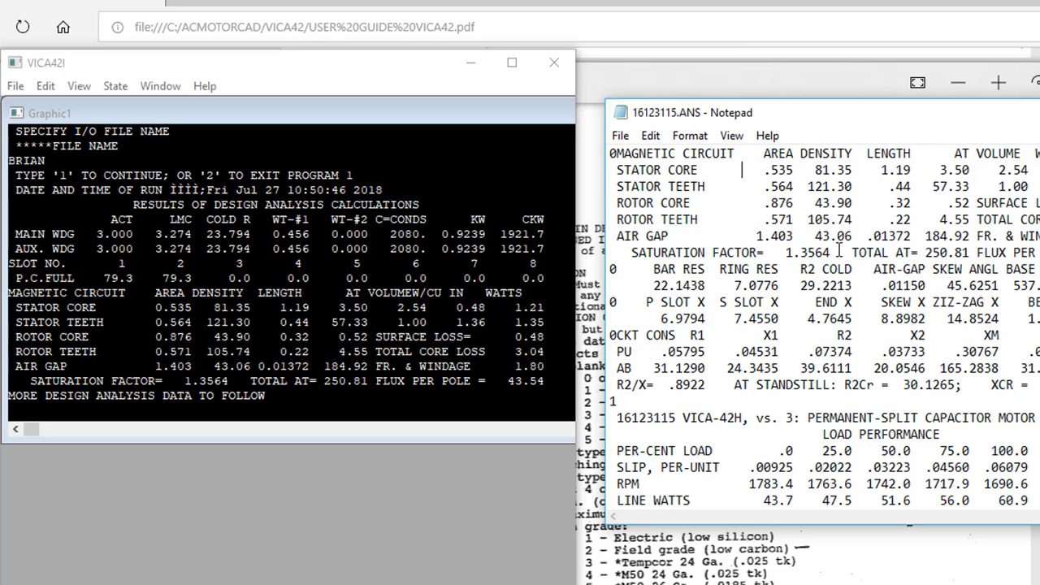
Continue VICA-42I through the remaining design analysis data and circuit constants to the load performance results.
{"action": "left_click", "coordinate": [326, 393]}
{"action": "key", "text": "Return"}
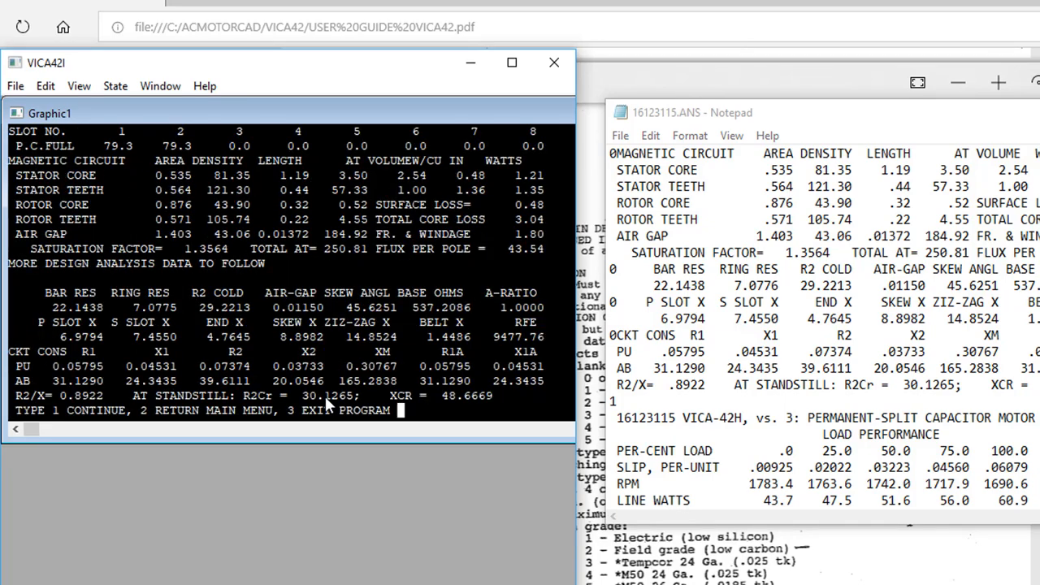
{"action": "type", "text": "1"}
{"action": "key", "text": "Return"}
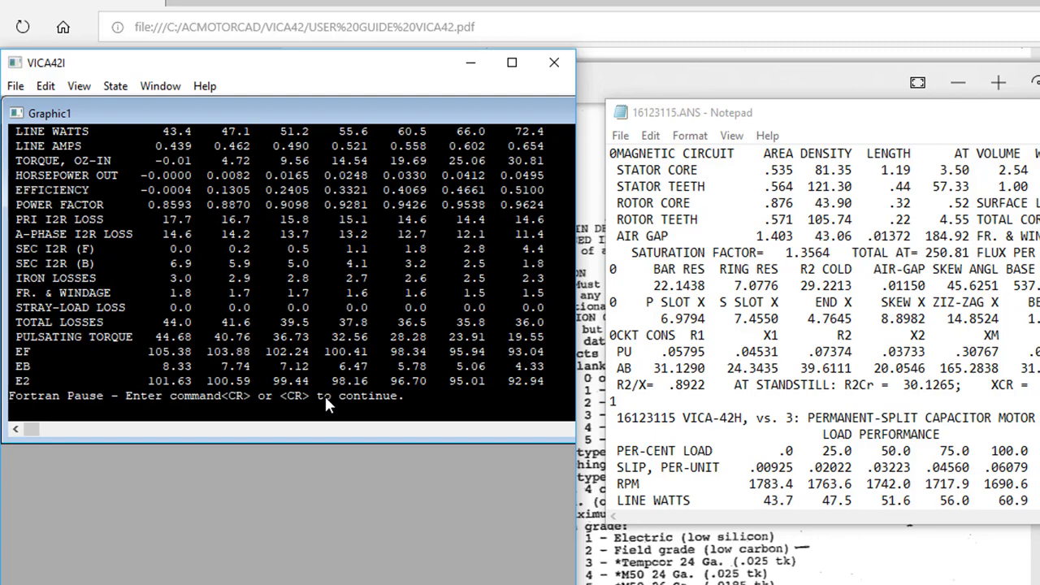
Compare the load performance results with those in 16123115.ANS, and display the remaining performance rows in VICA-42I.
{"action": "scroll", "coordinate": [700, 367], "scroll_direction": "down", "scroll_amount": 7}
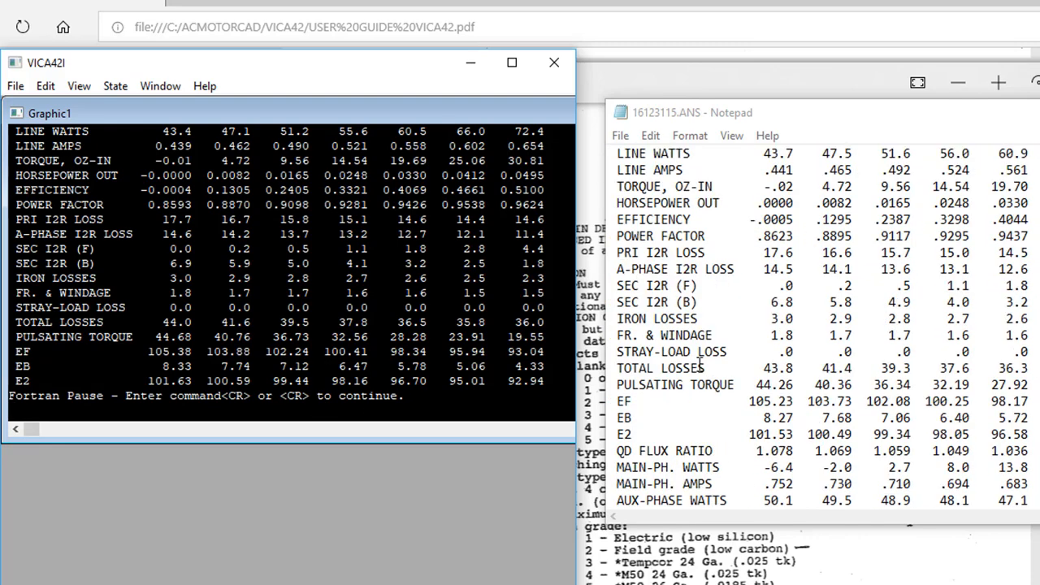
{"action": "scroll", "coordinate": [700, 367], "scroll_direction": "down", "scroll_amount": 6}
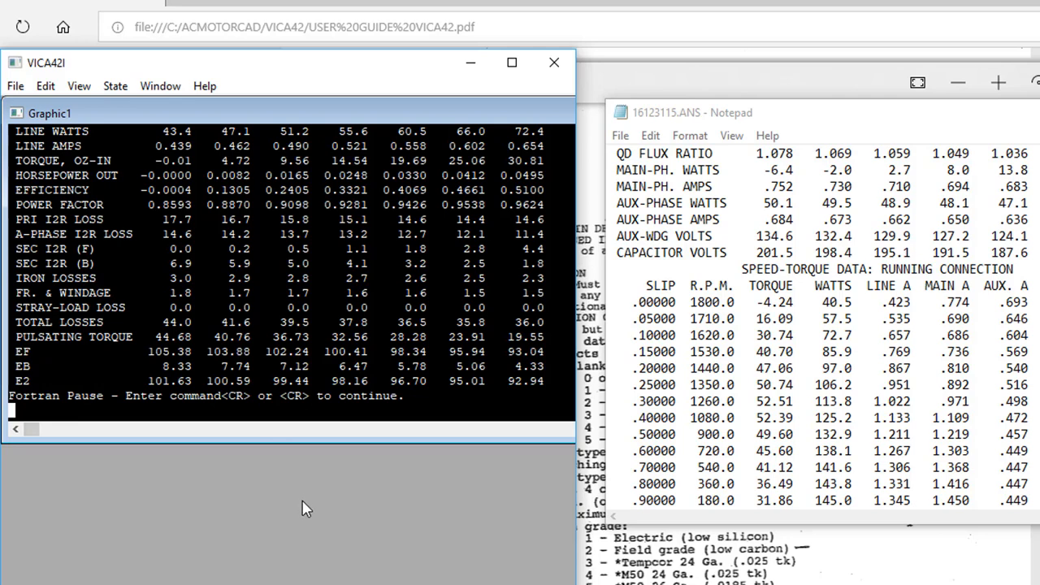
{"action": "key", "text": "Return"}
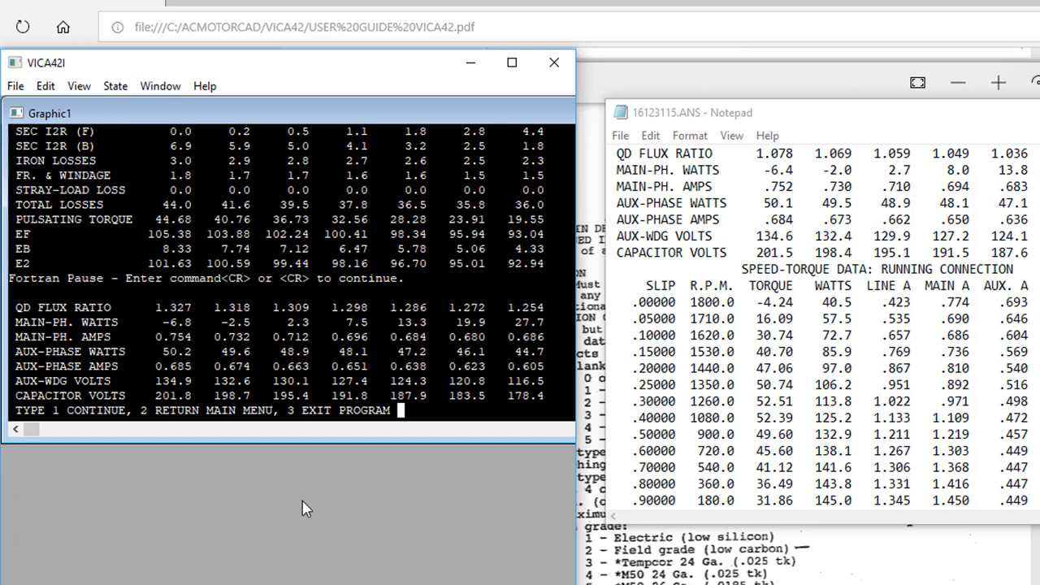
Continue through the speed-torque data to the output action menu, resuming execution in the Visual Studio debugger wherever the program breaks.
{"action": "type", "text": "1"}
{"action": "key", "text": "Return"}
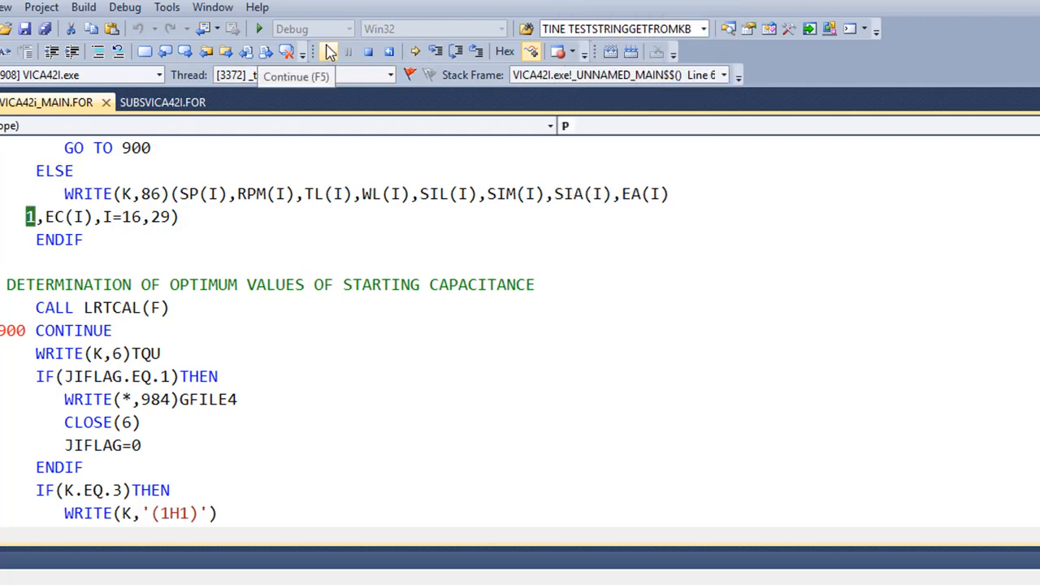
{"action": "left_click", "coordinate": [329, 51]}
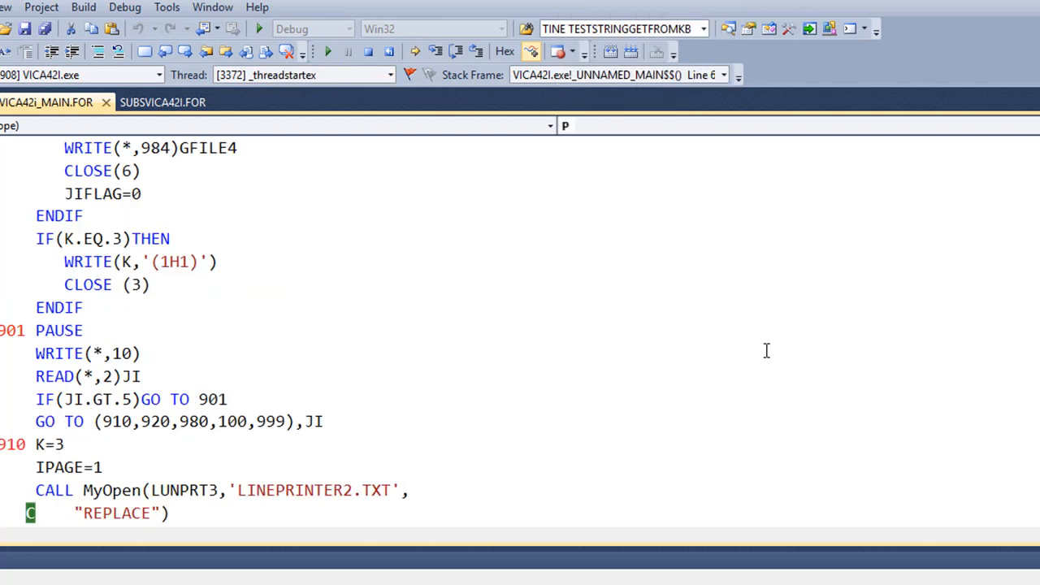
{"action": "left_click", "coordinate": [329, 55]}
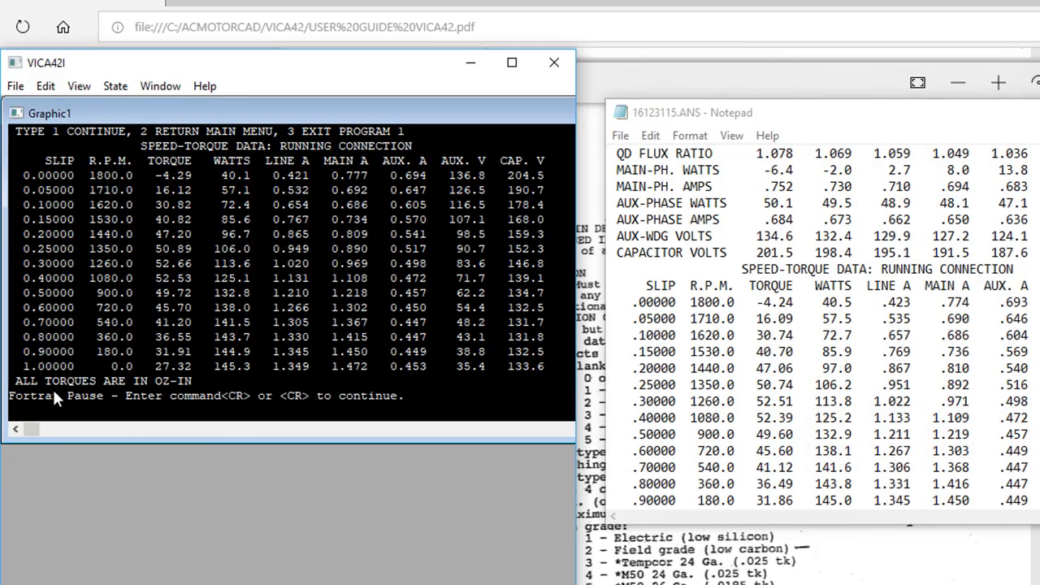
{"action": "scroll", "coordinate": [837, 469], "scroll_direction": "down", "scroll_amount": 1}
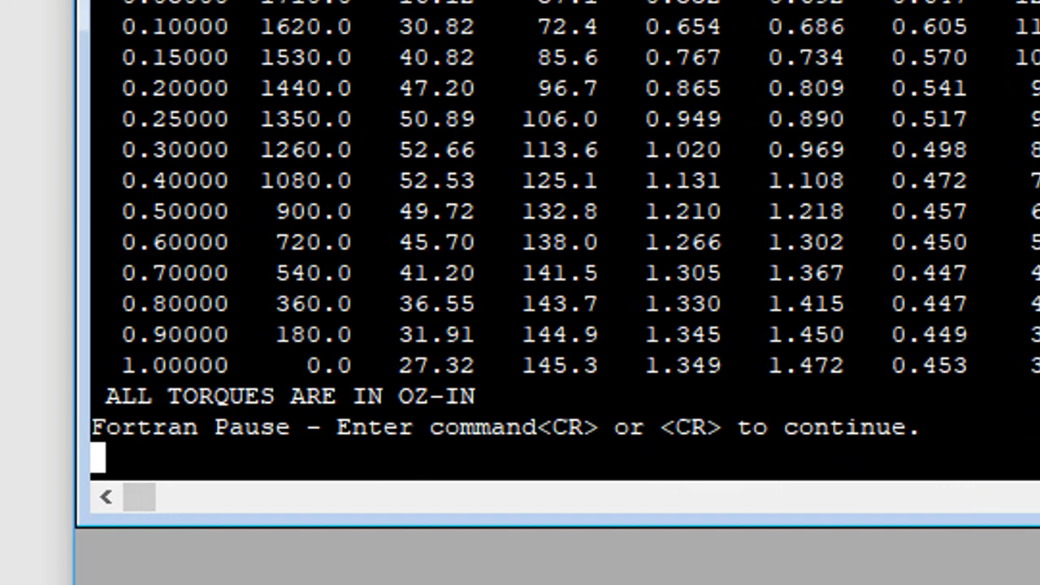
{"action": "key", "text": "Return"}
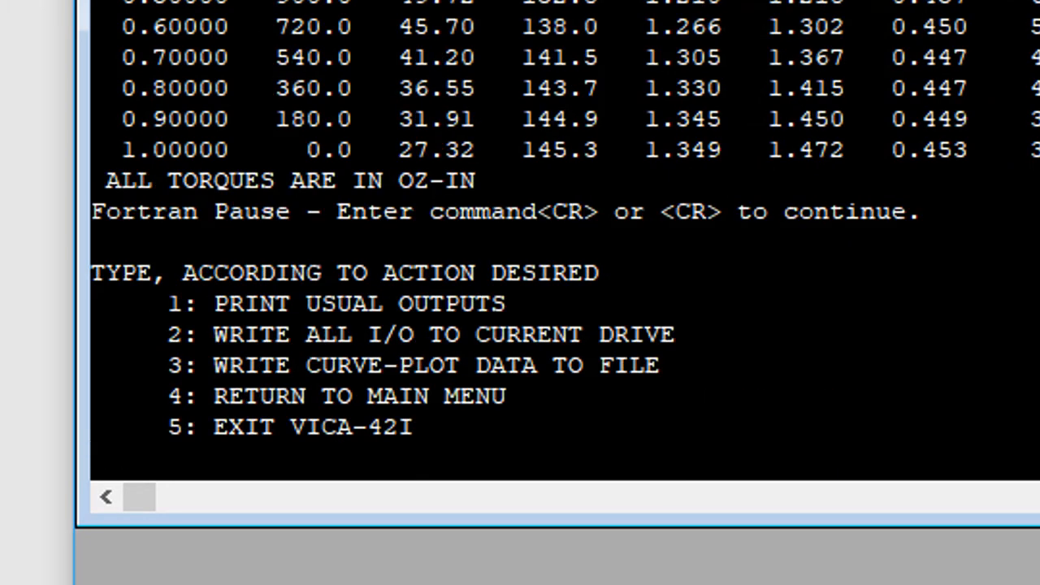